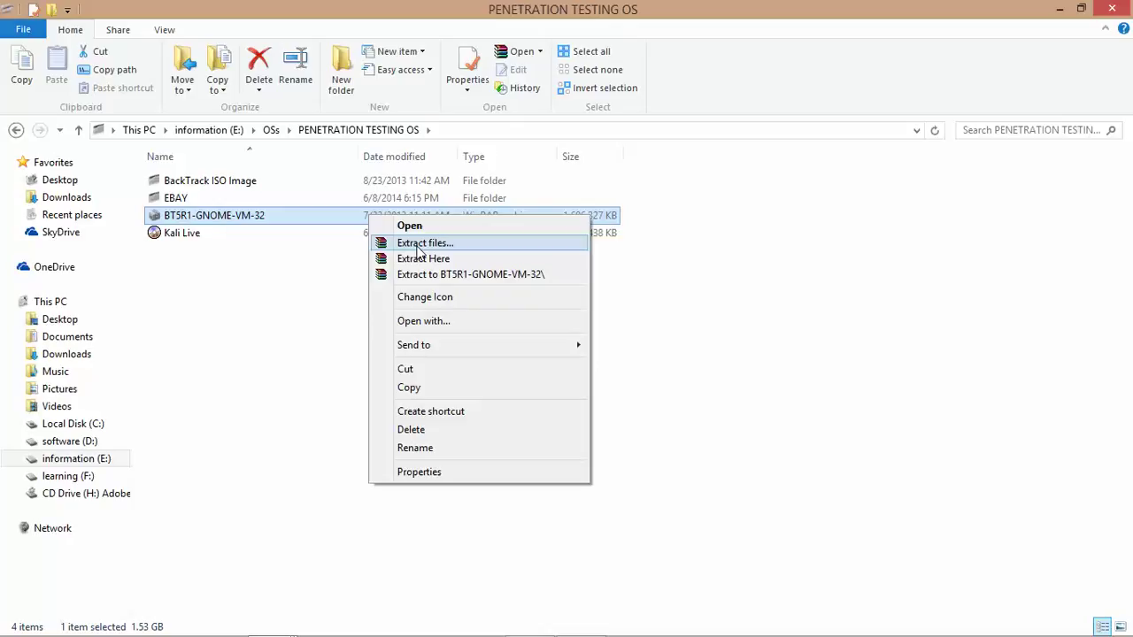
- Open the extraction options for the BT5R1-GNOME-VM-32 archive and choose the VIRTUAL DRIVE folder on drive F: as the destination
click(418, 244)
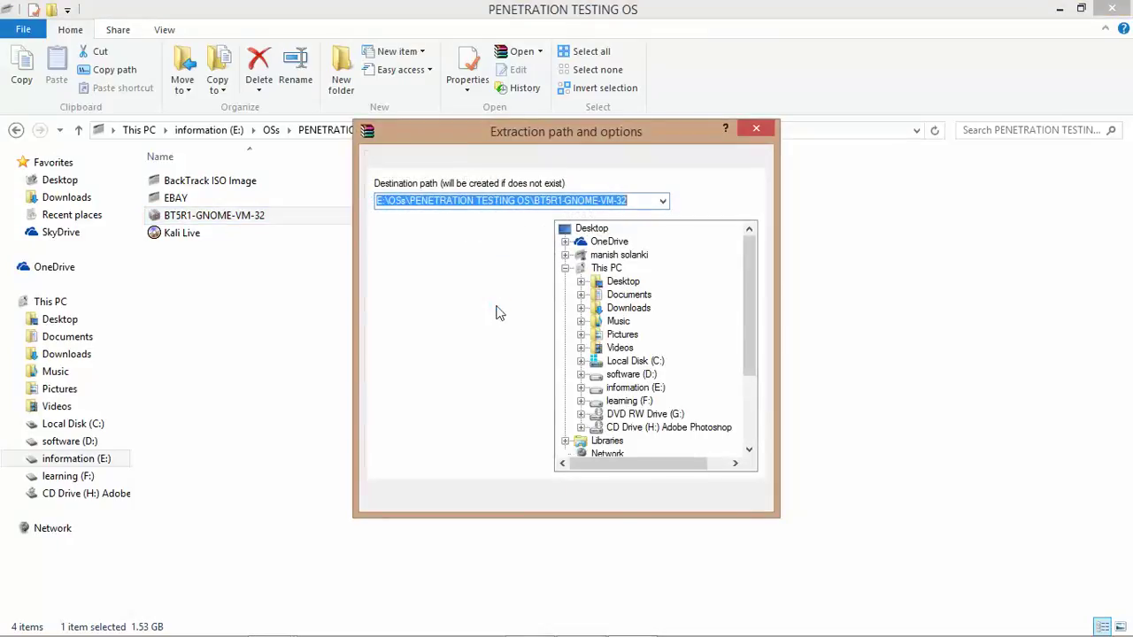
mouse_move(751, 291)
mouse_down()
mouse_move(746, 306)
mouse_move(746, 285)
mouse_up()
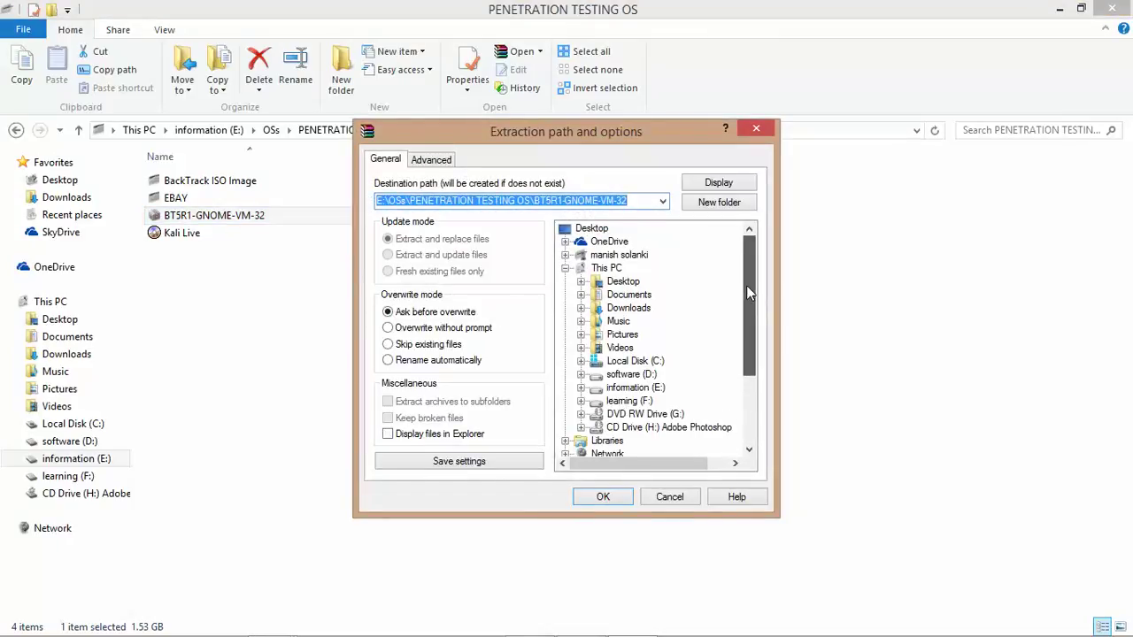
click(566, 269)
click(567, 268)
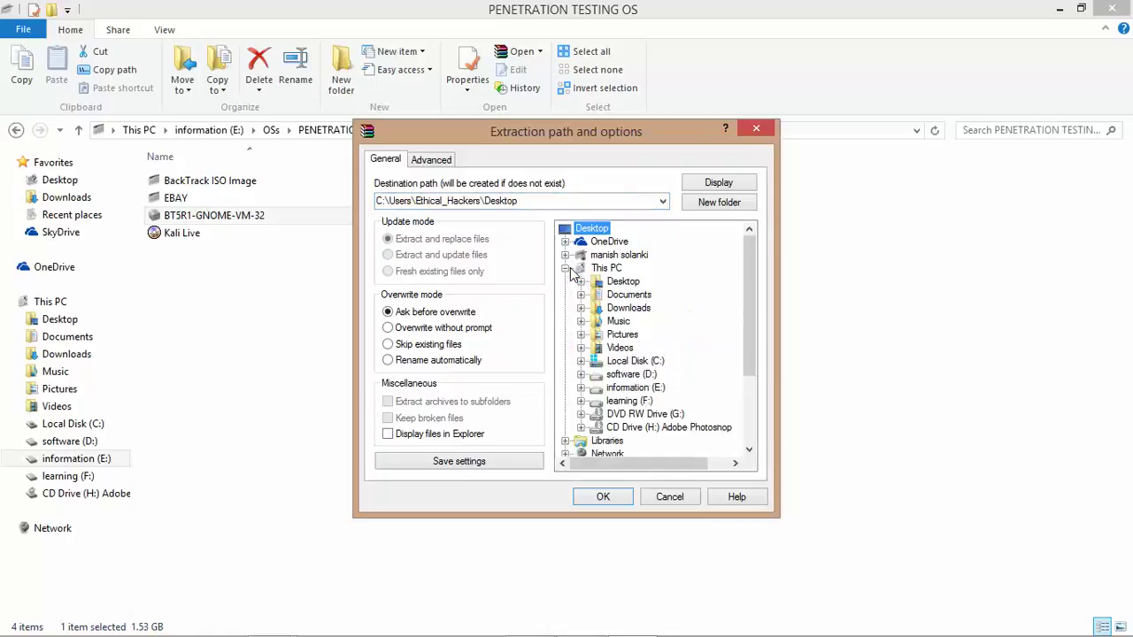
click(580, 401)
drag(746, 361, 748, 395)
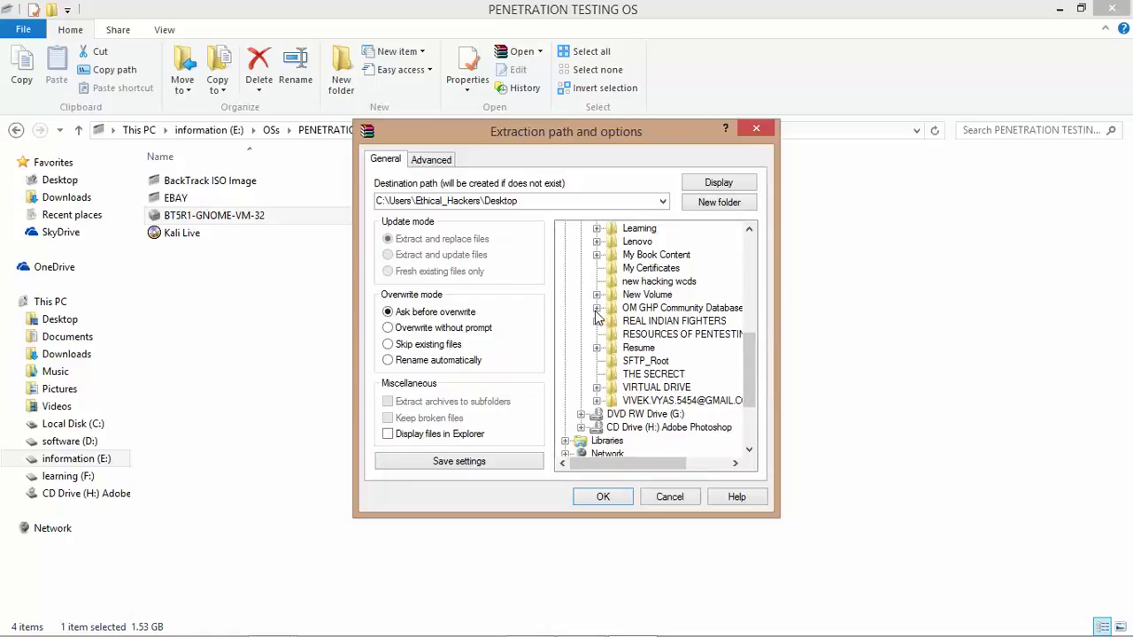
click(597, 388)
click(659, 387)
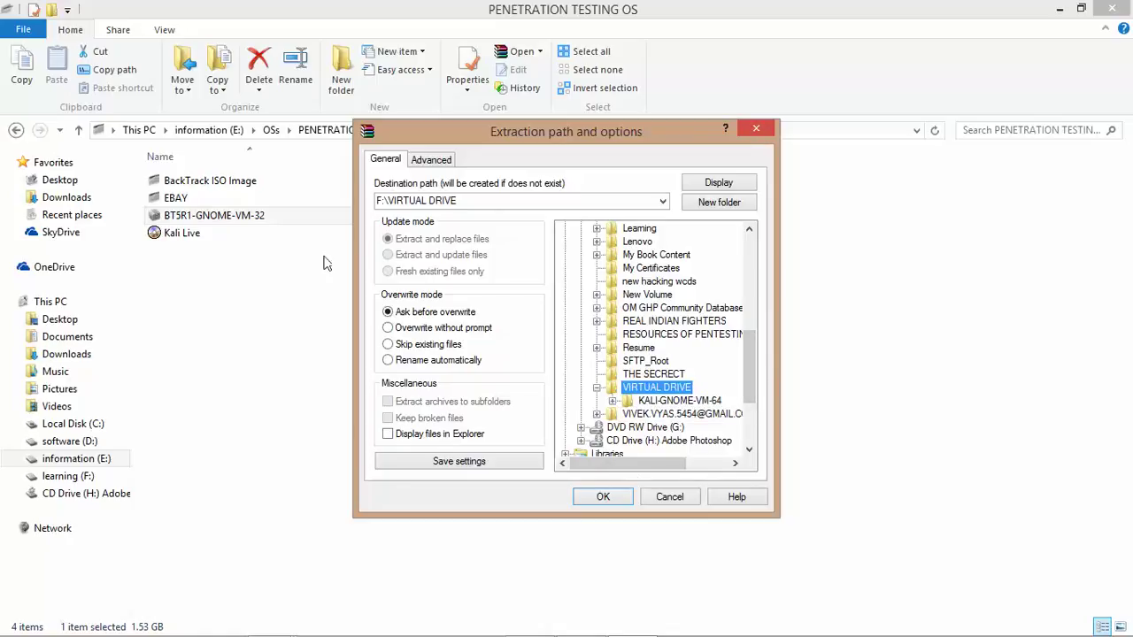
- Copy the BT5R1-GNOME-VM-32 archive's file name and return to the extraction options
click(306, 214)
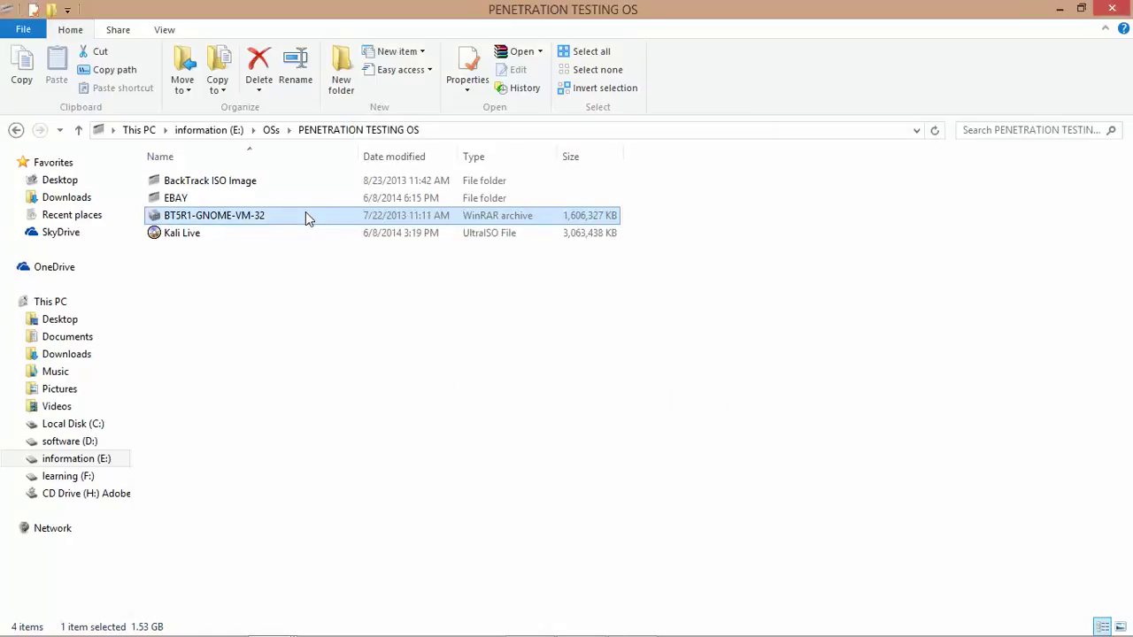
key(F2)
key(ctrl+c)
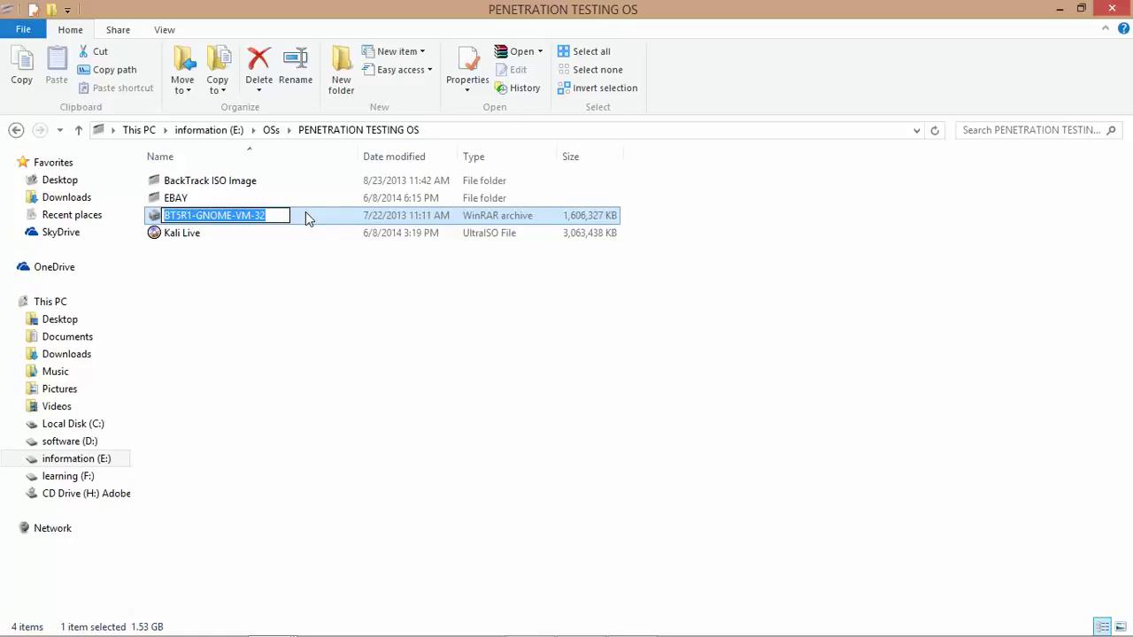
click(314, 377)
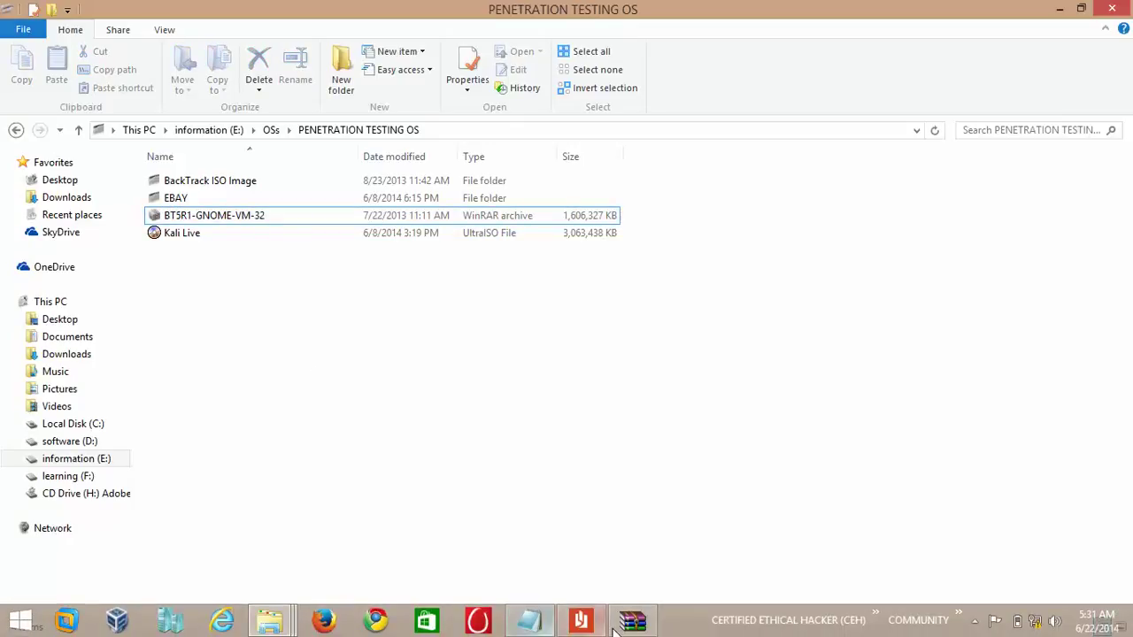
click(630, 628)
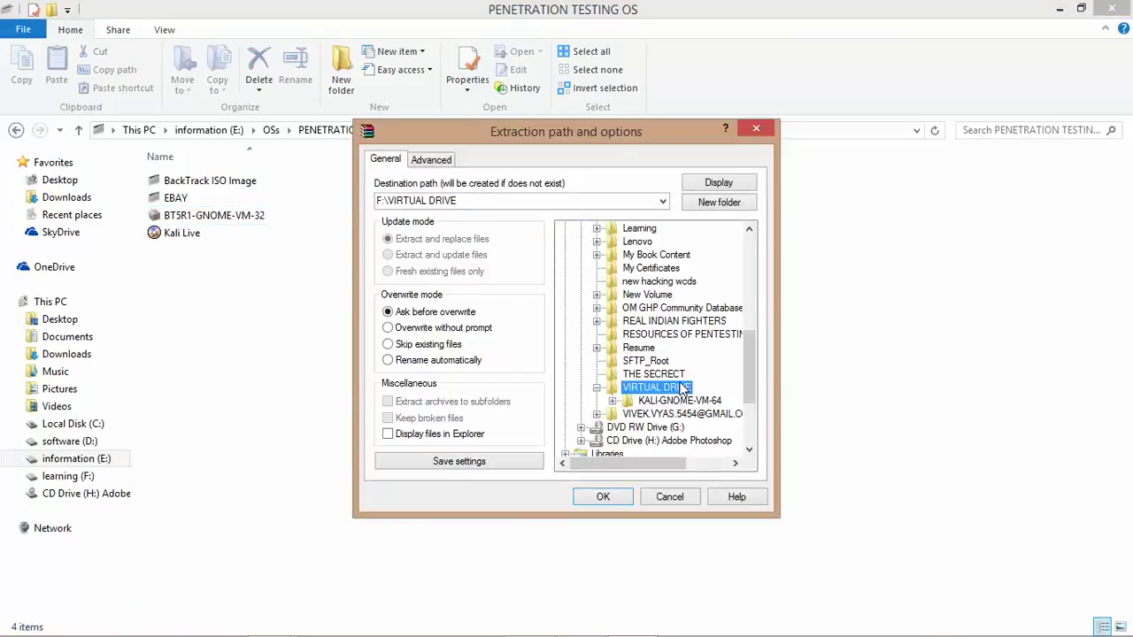
- Create a BT5R1-GNOME-VM-32 folder inside VIRTUAL DRIVE using the copied name and extract the archive into it
click(718, 208)
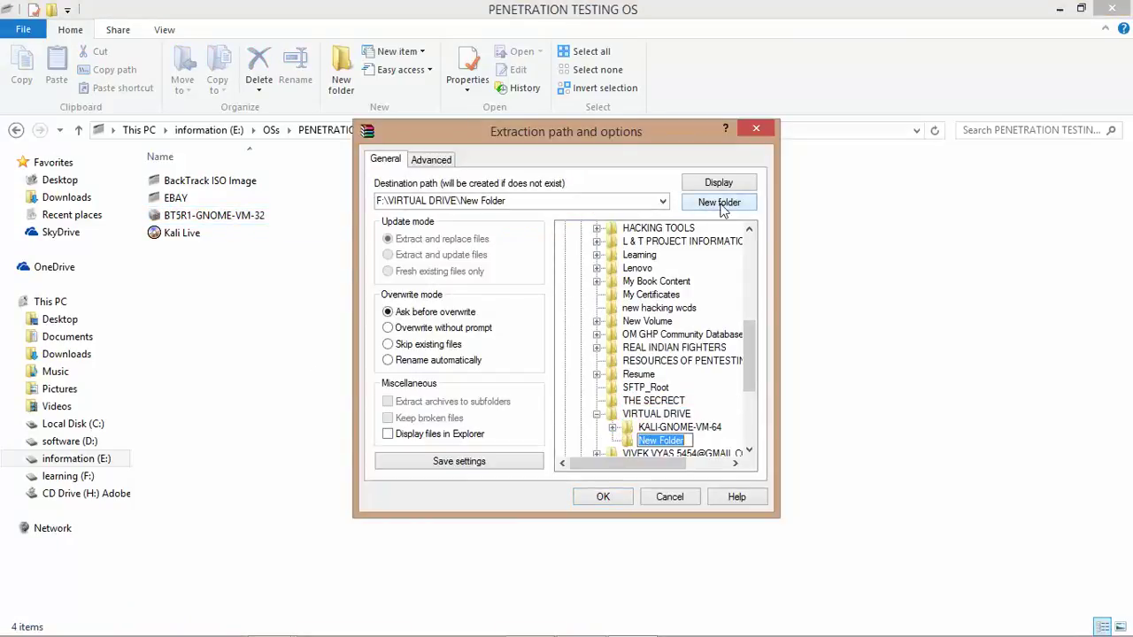
key(ctrl+v)
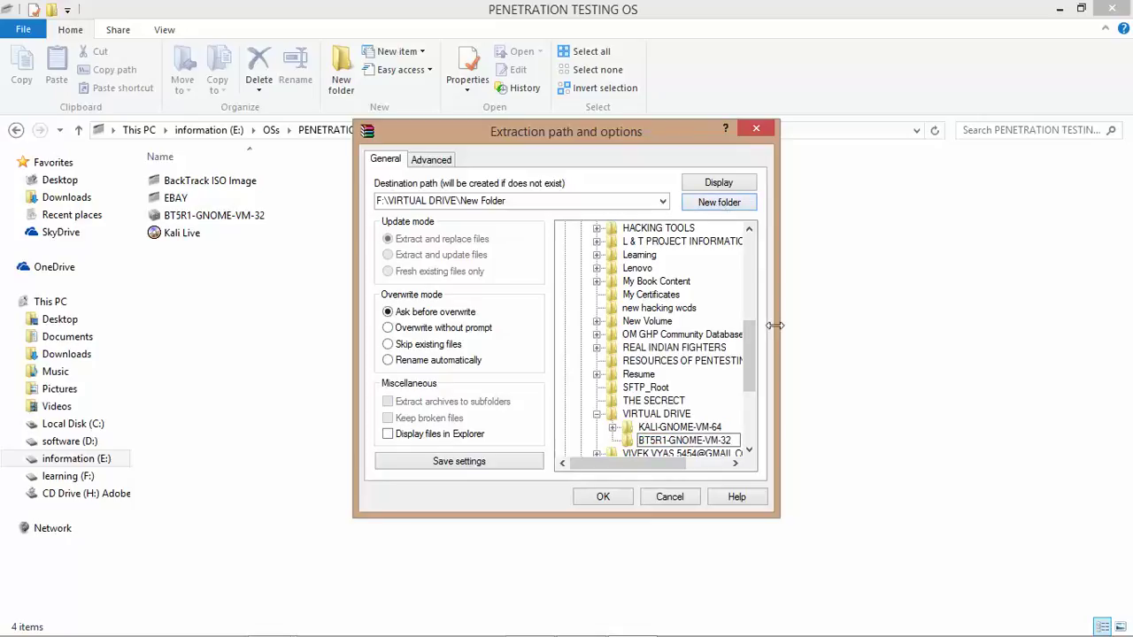
key(Return)
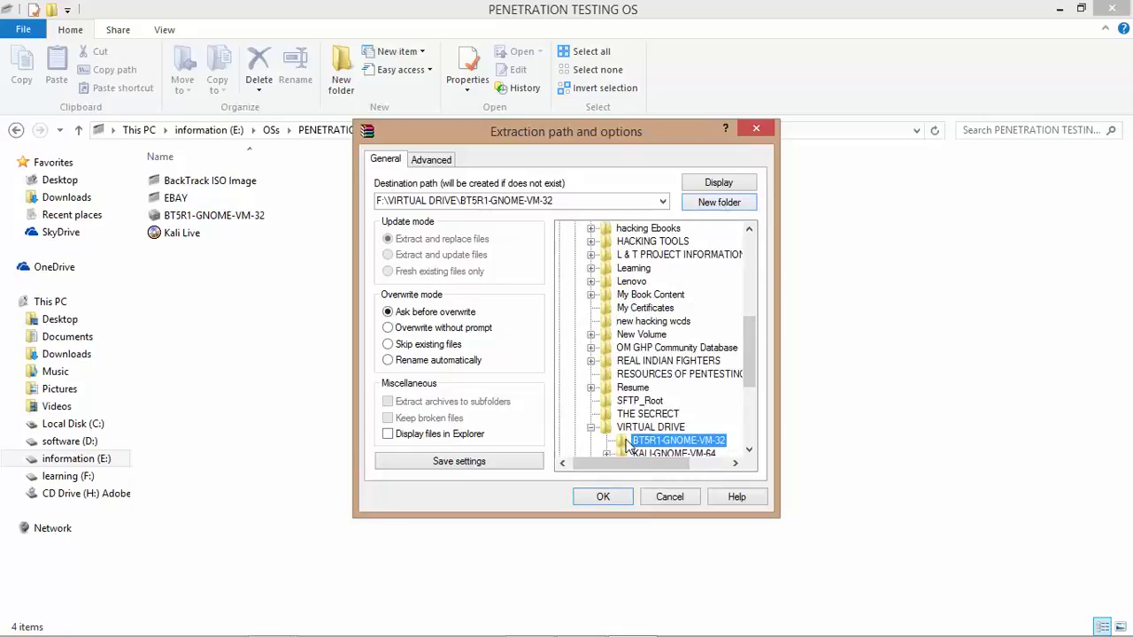
drag(748, 358, 749, 374)
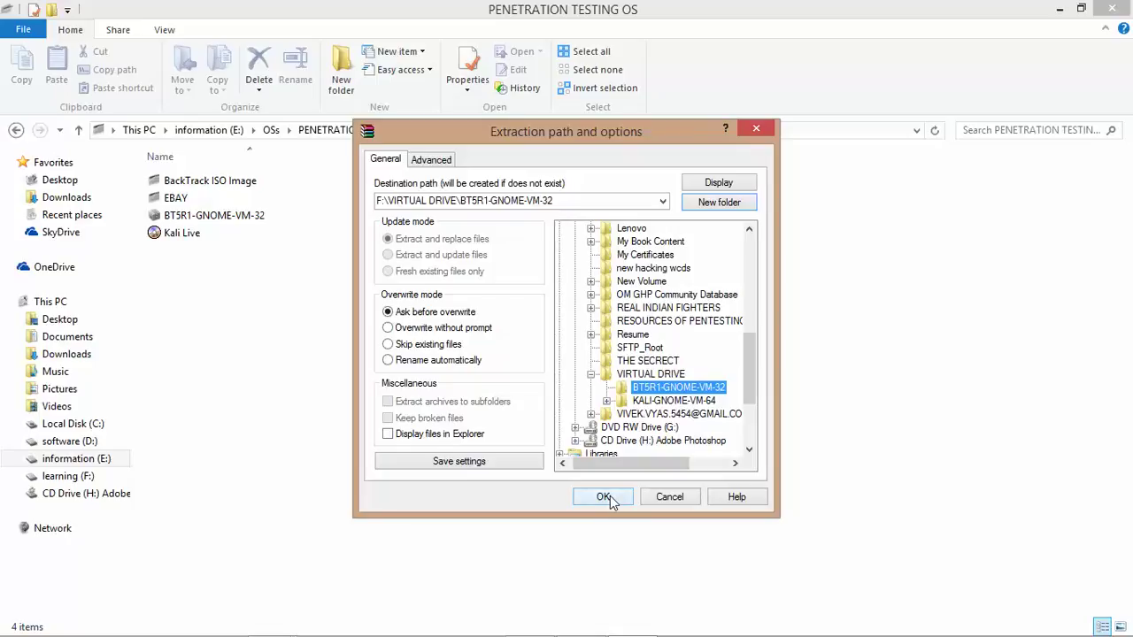
drag(557, 124, 540, 168)
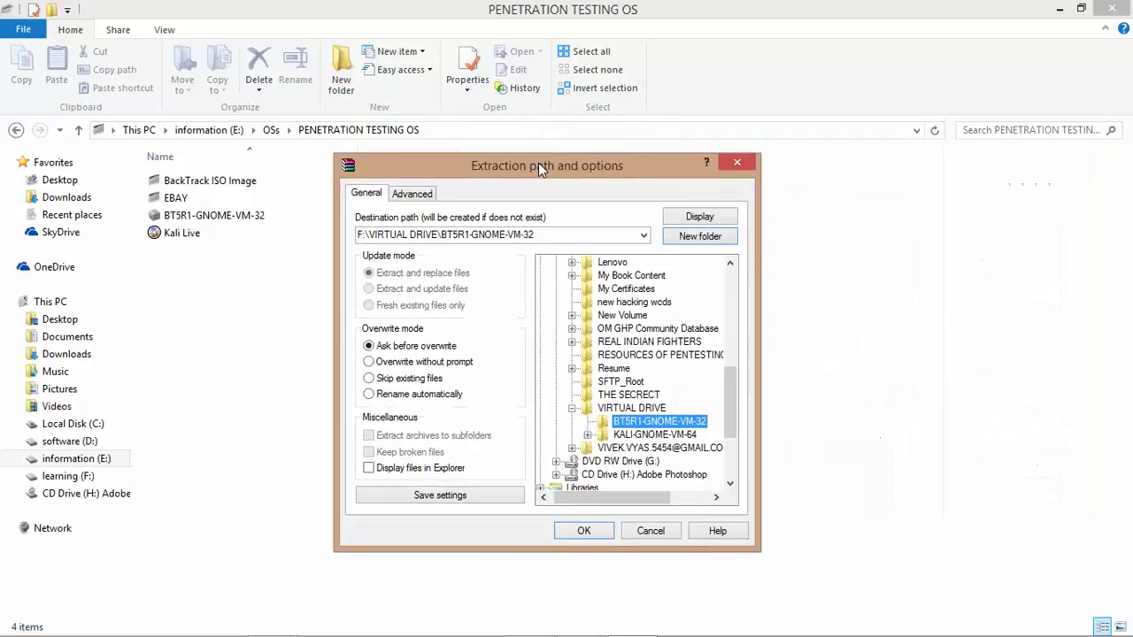
click(584, 531)
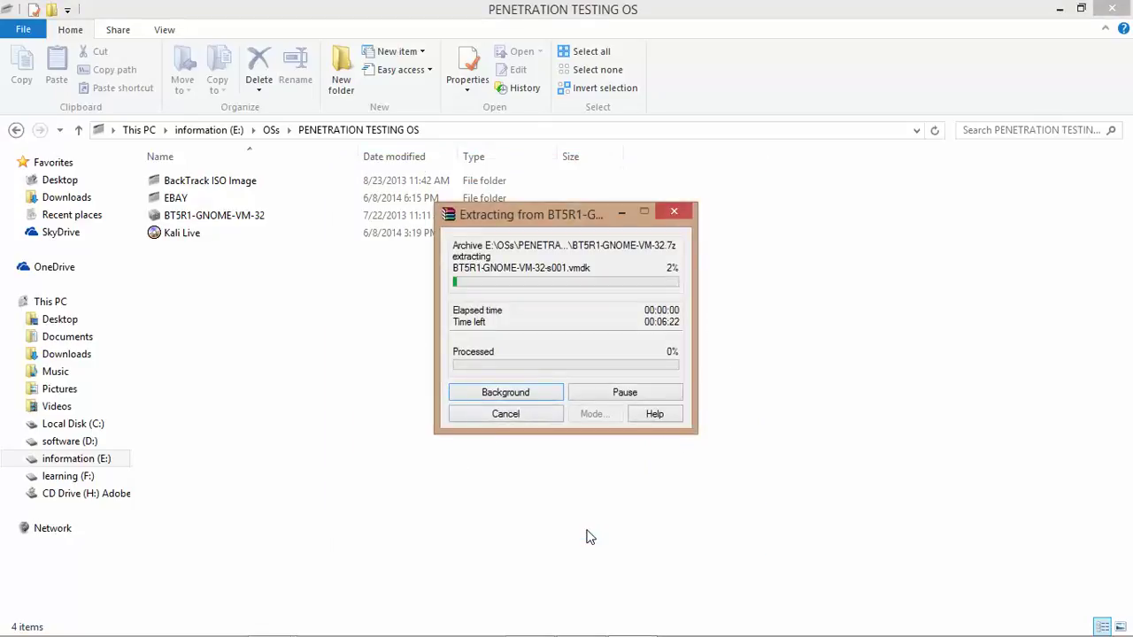
- Browse to VIRTUAL DRIVE on drive F: and look into the BT5R1-GNOME-VM-32 folder and its subfolder
click(68, 477)
click(522, 504)
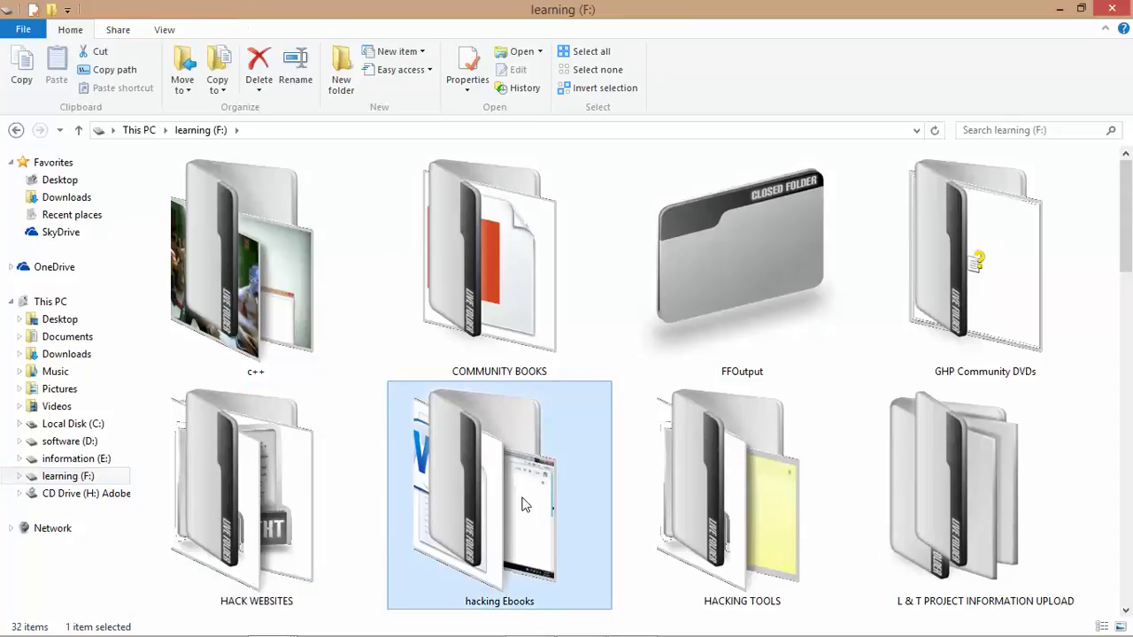
key(v)
double_click(295, 294)
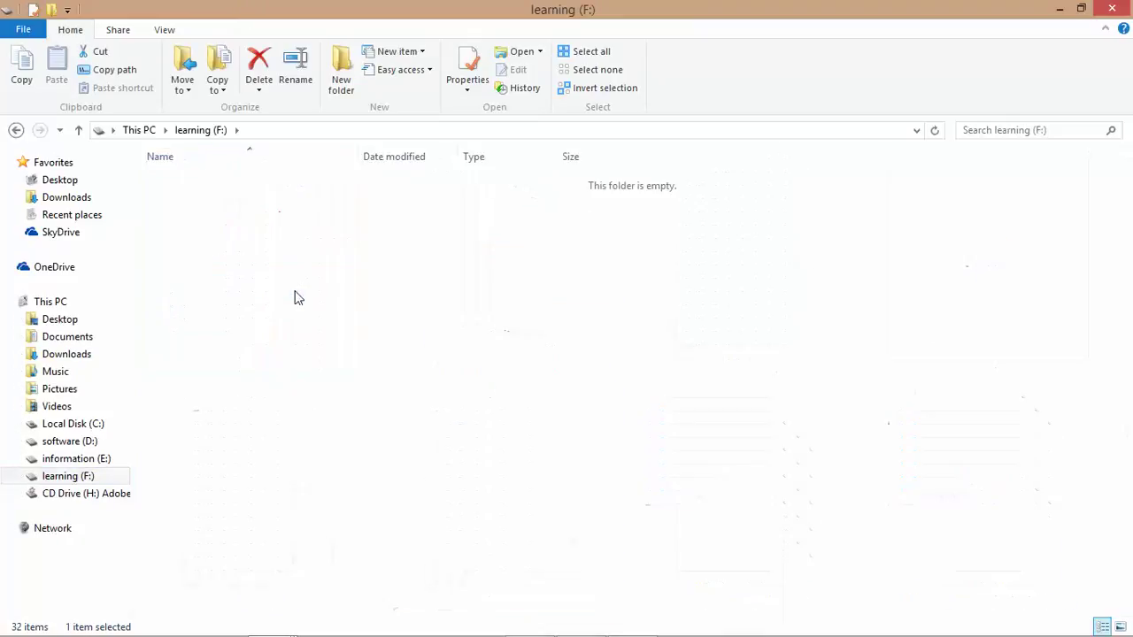
click(371, 188)
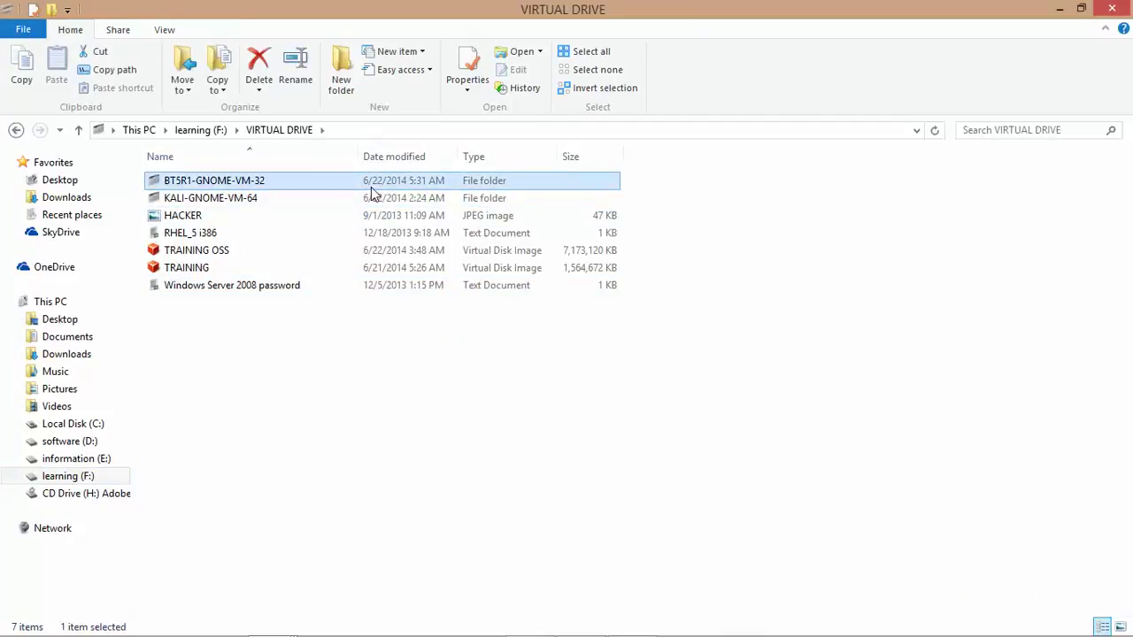
double_click(371, 188)
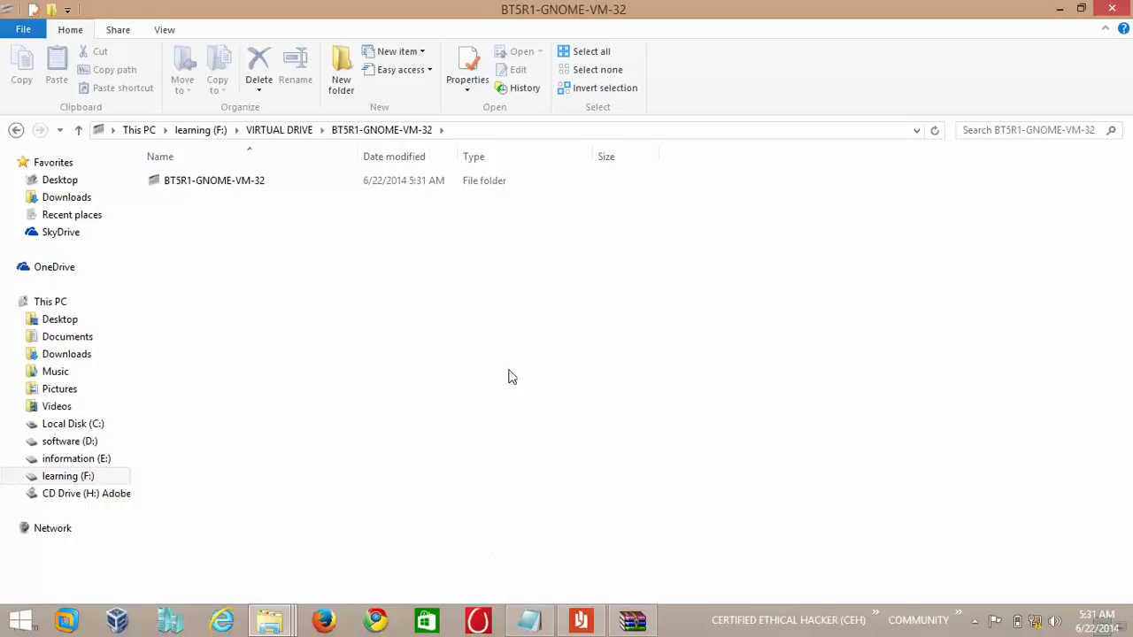
double_click(431, 186)
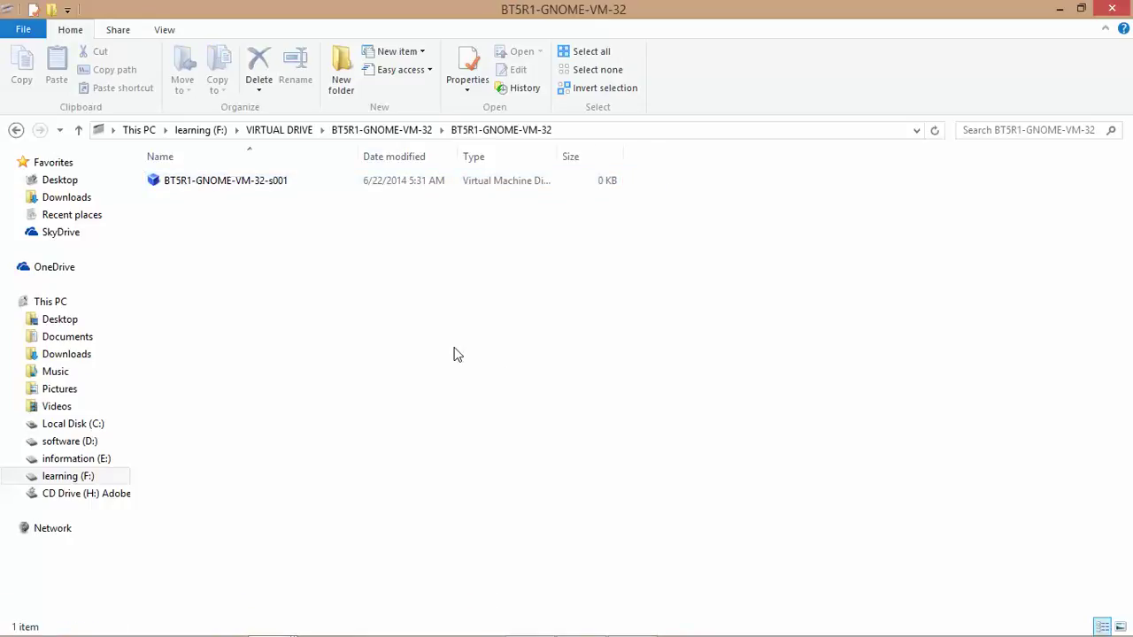
key(BackSpace)
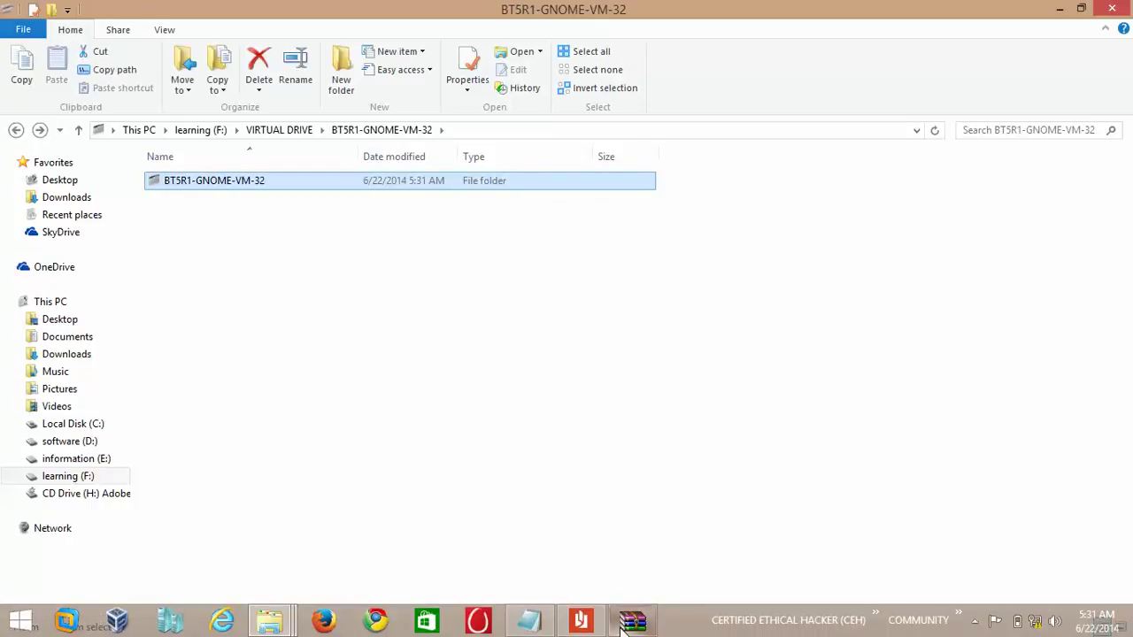
- Bring the WinRAR extraction window forward and monitor the archive's extraction progress
click(623, 623)
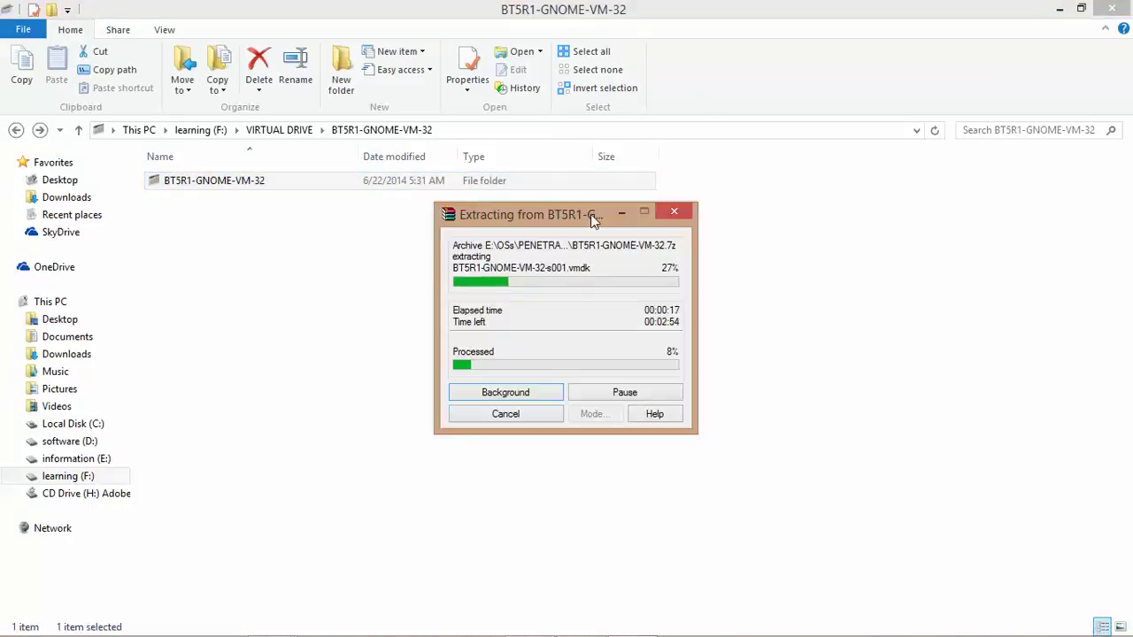
drag(593, 218, 580, 219)
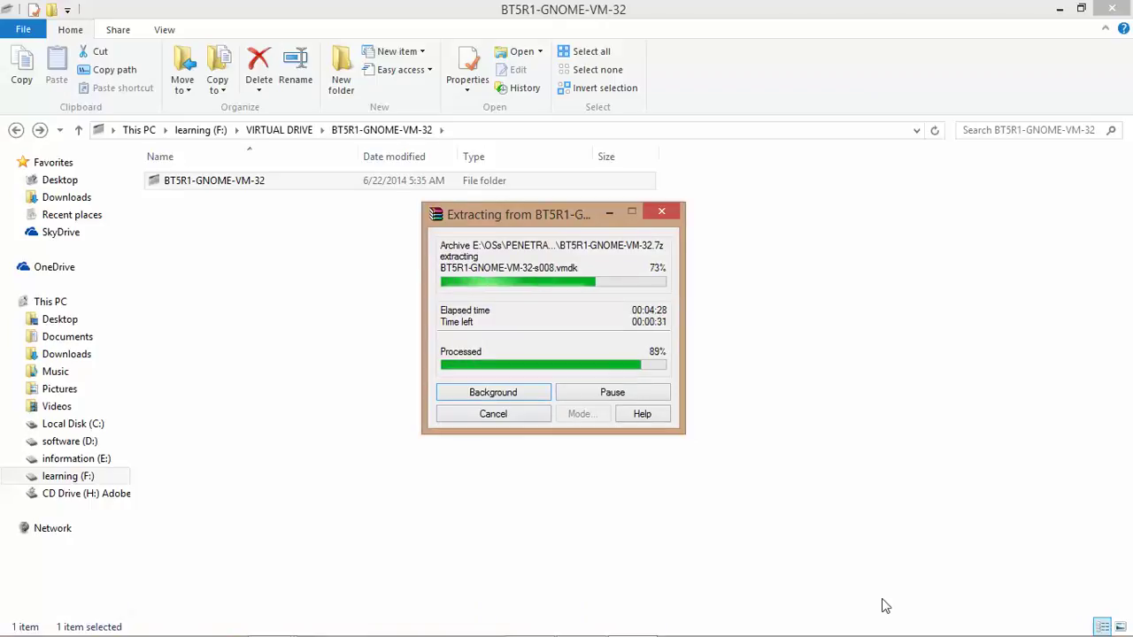
mouse_move(579, 621)
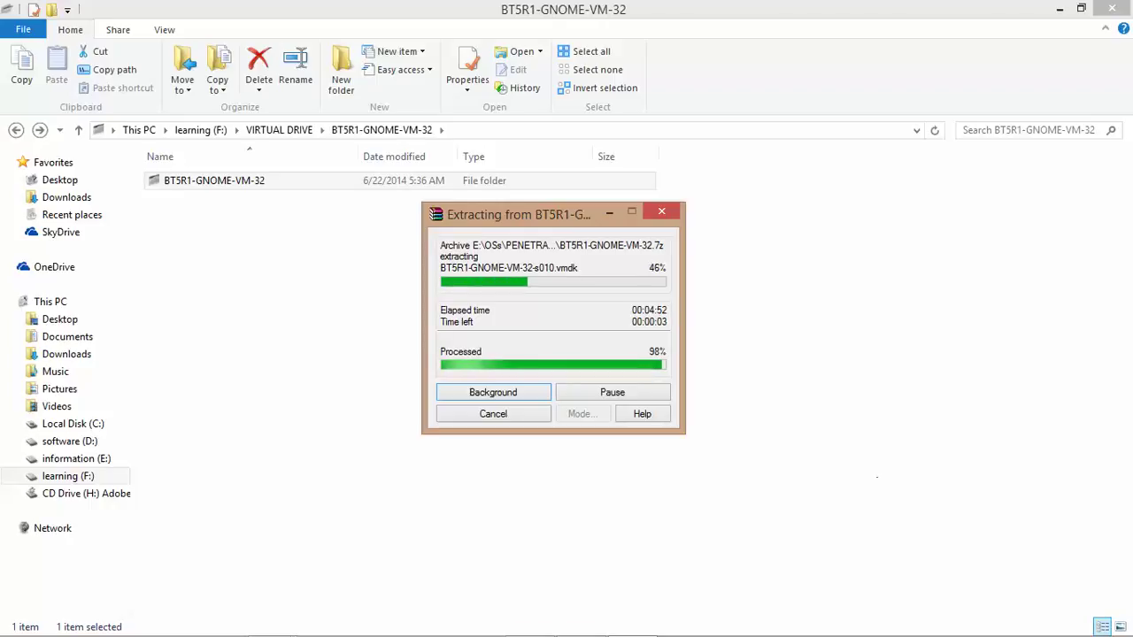
mouse_move(829, 635)
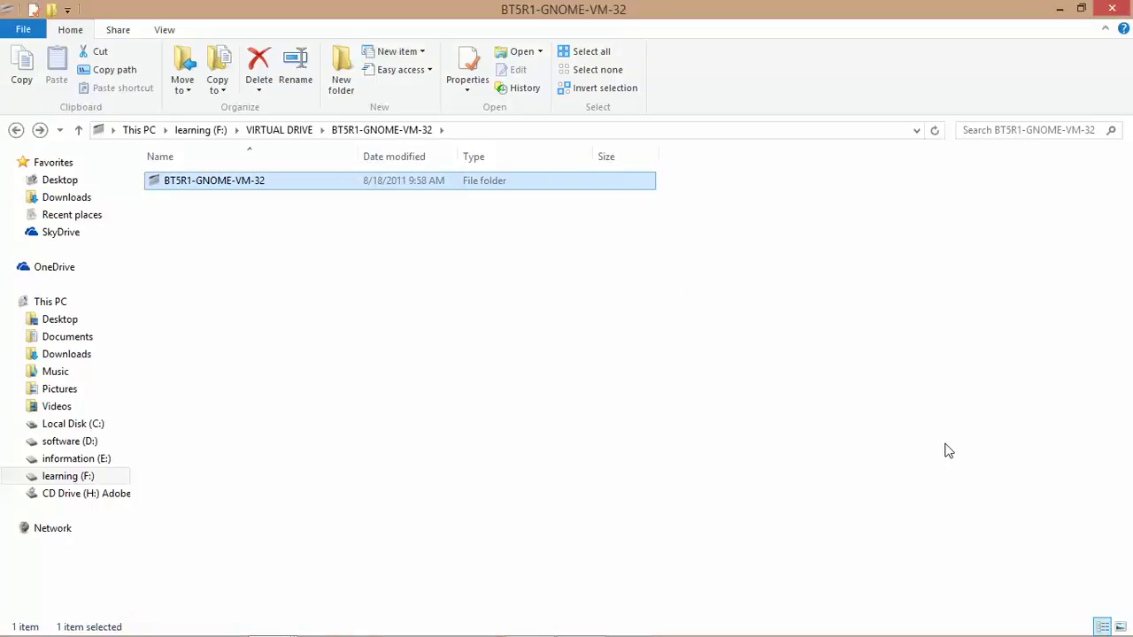
- Go back to VIRTUAL DRIVE and open its BT5R1-GNOME-VM-32 folder to view the extracted virtual machine files
double_click(440, 186)
key(BackSpace)
key(BackSpace)
click(756, 512)
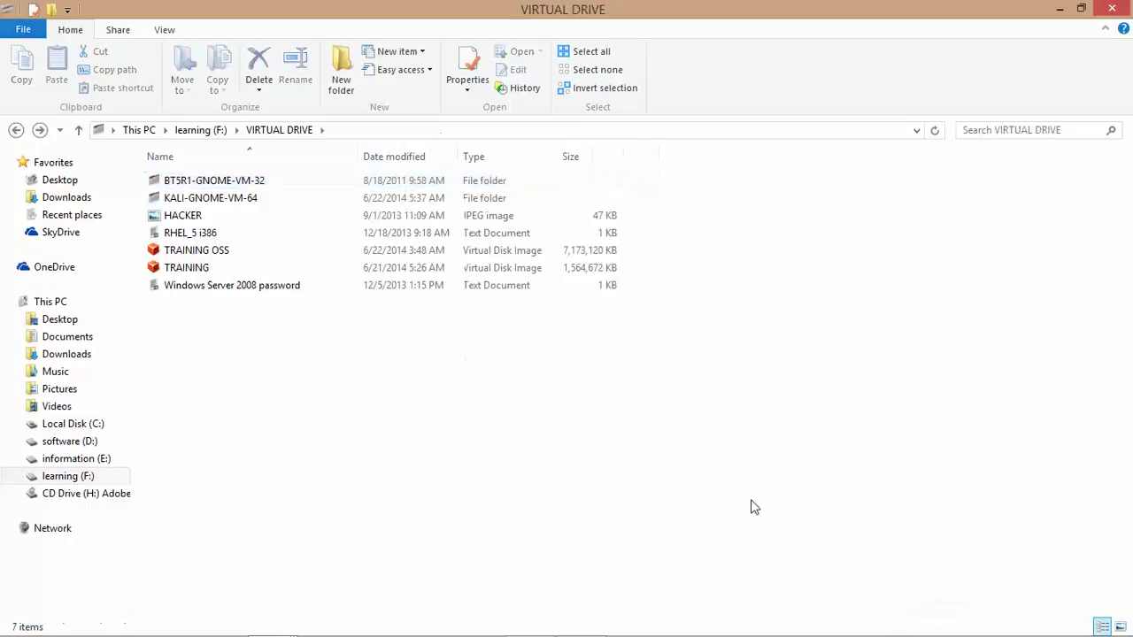
double_click(559, 188)
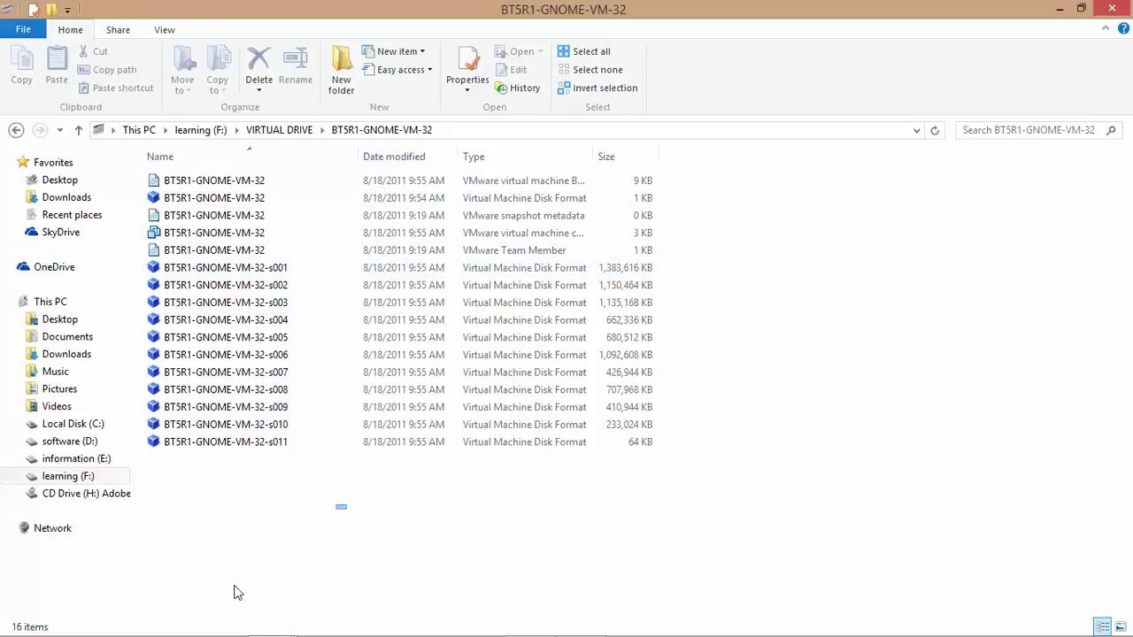
drag(234, 592, 222, 572)
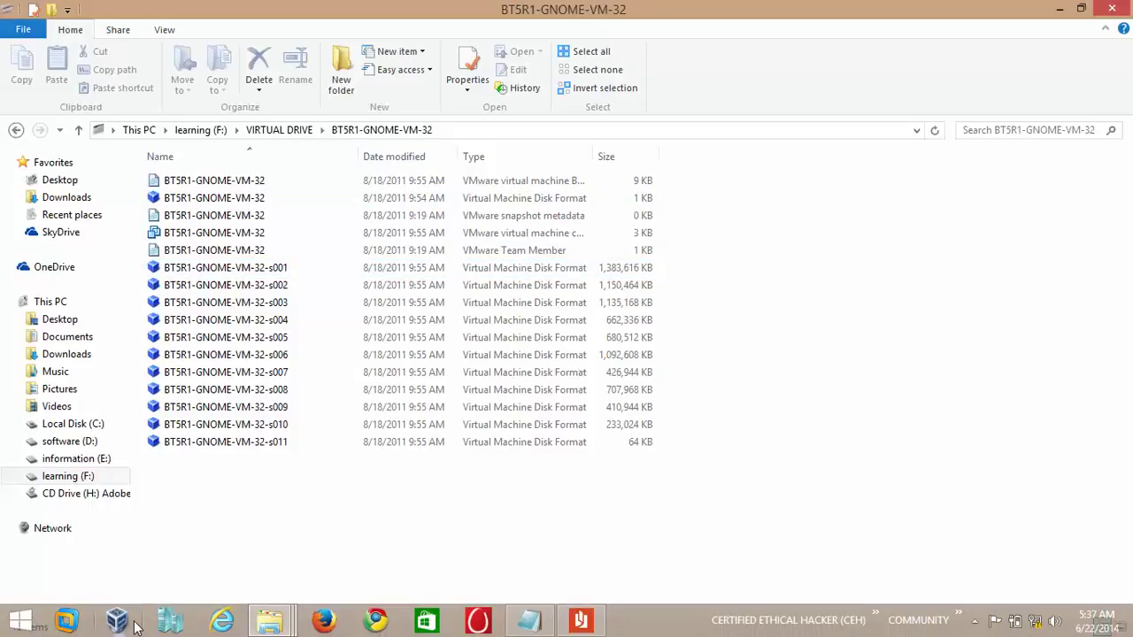
- Launch Oracle VM VirtualBox and bring its manager window to the front
click(133, 623)
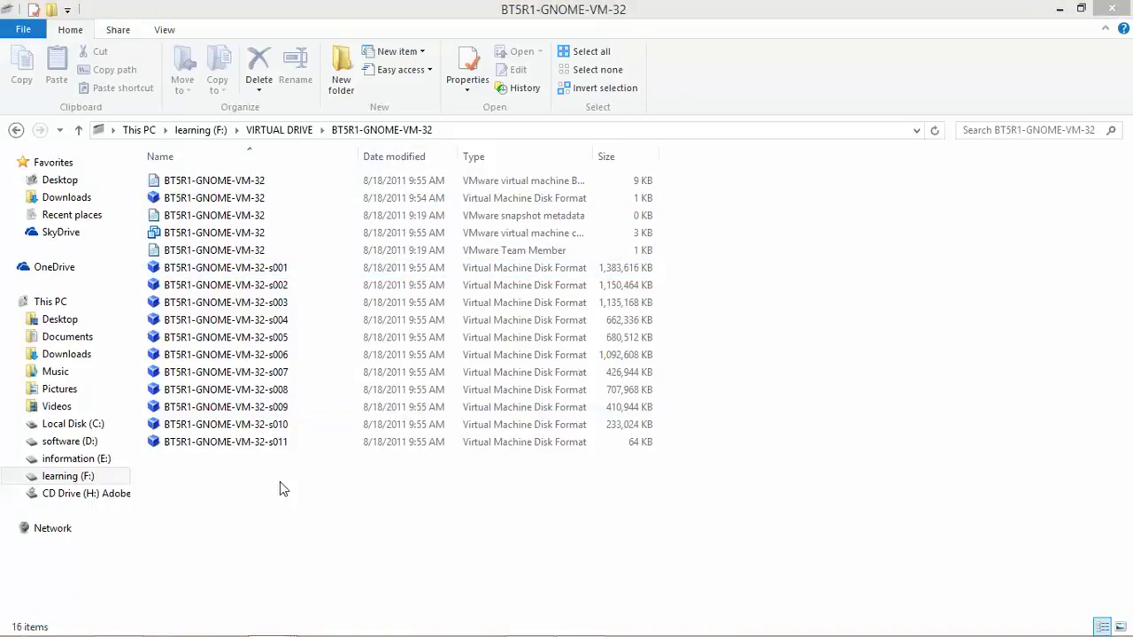
mouse_move(124, 630)
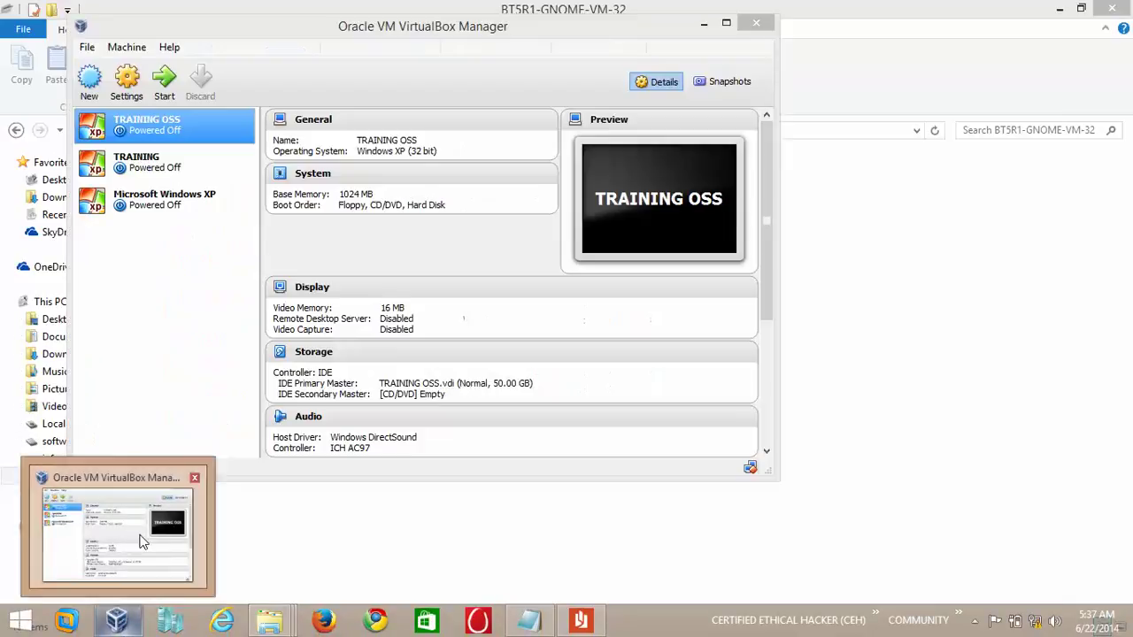
click(144, 536)
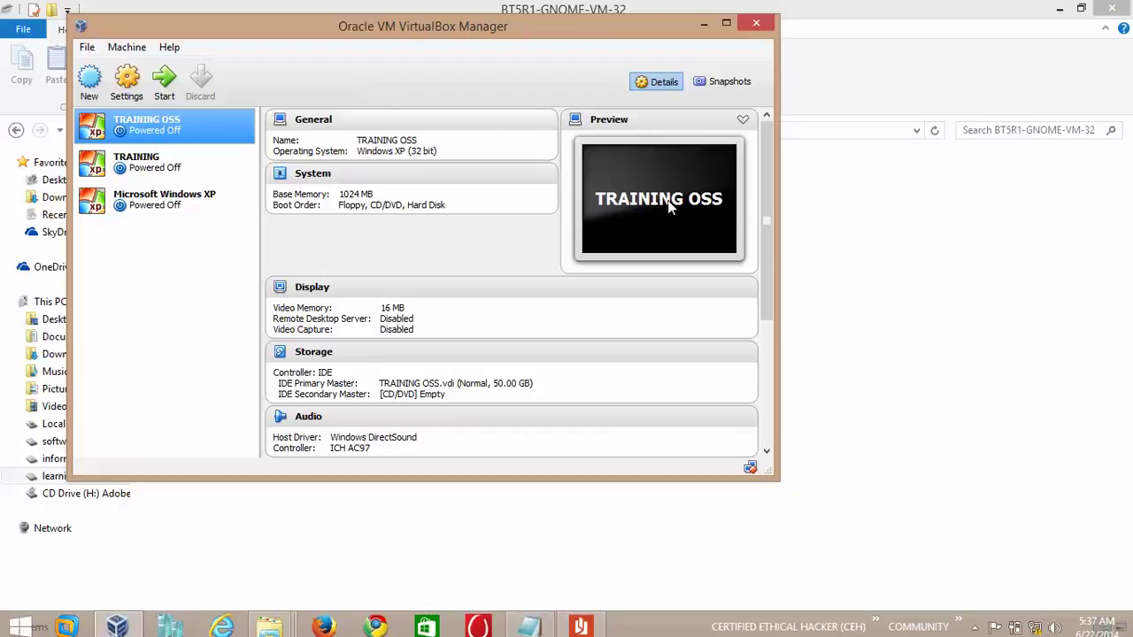
- Return to the extracted files and copy the name of the main BT5R1-GNOME-VM-32 virtual disk file
click(892, 188)
click(326, 203)
click(327, 203)
key(ctrl+c)
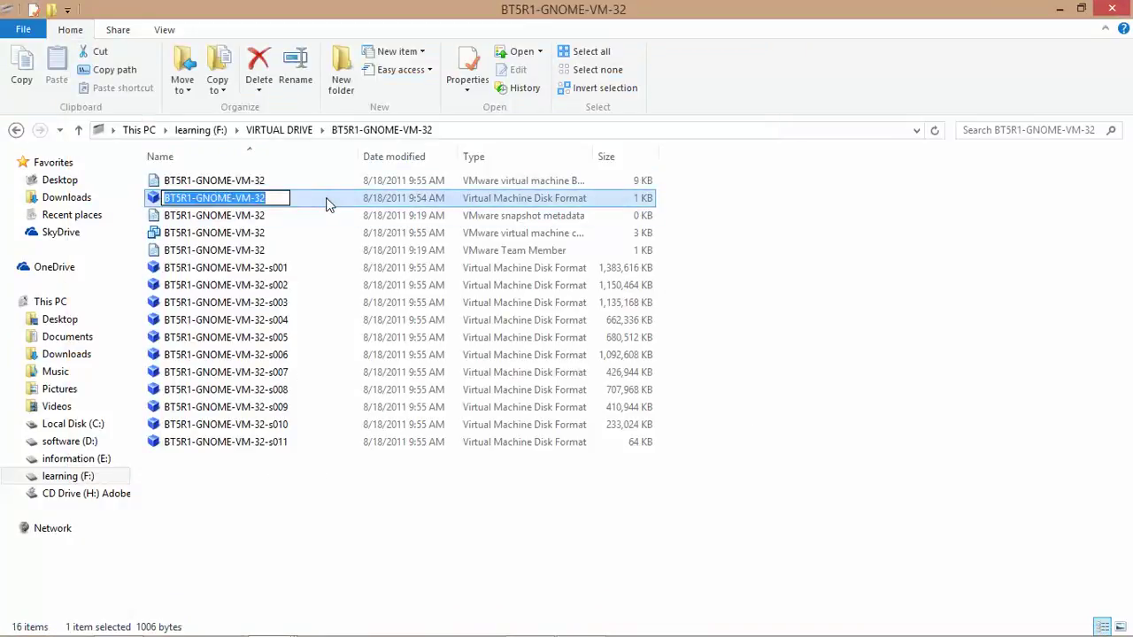
click(349, 550)
- Close the duplicate VirtualBox Manager window and bring the remaining one to the front
mouse_move(115, 623)
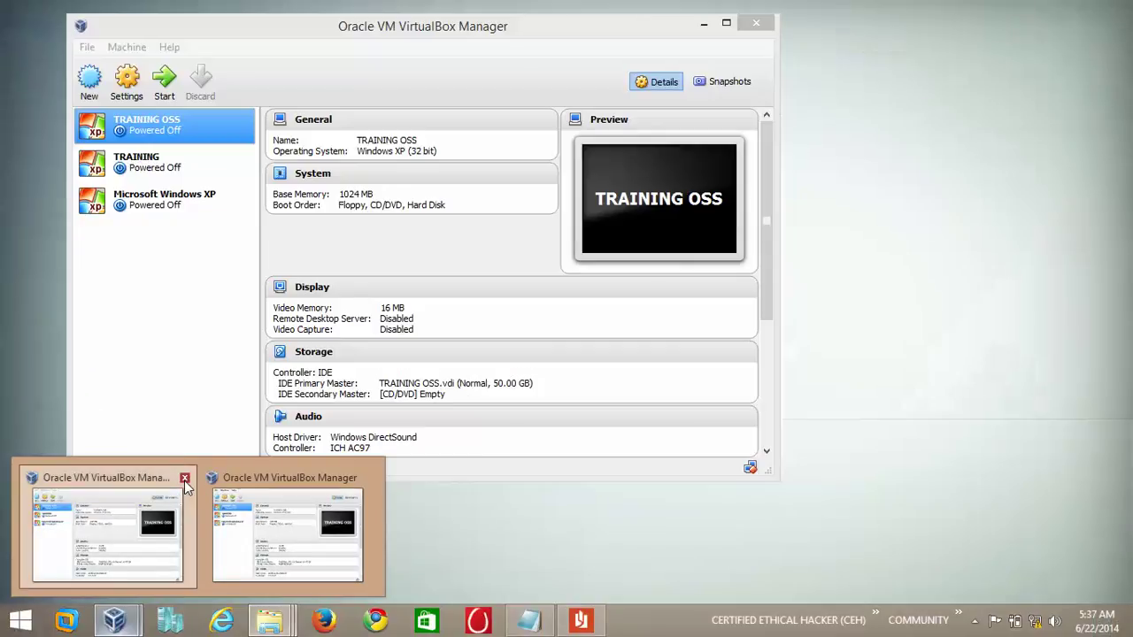
click(184, 481)
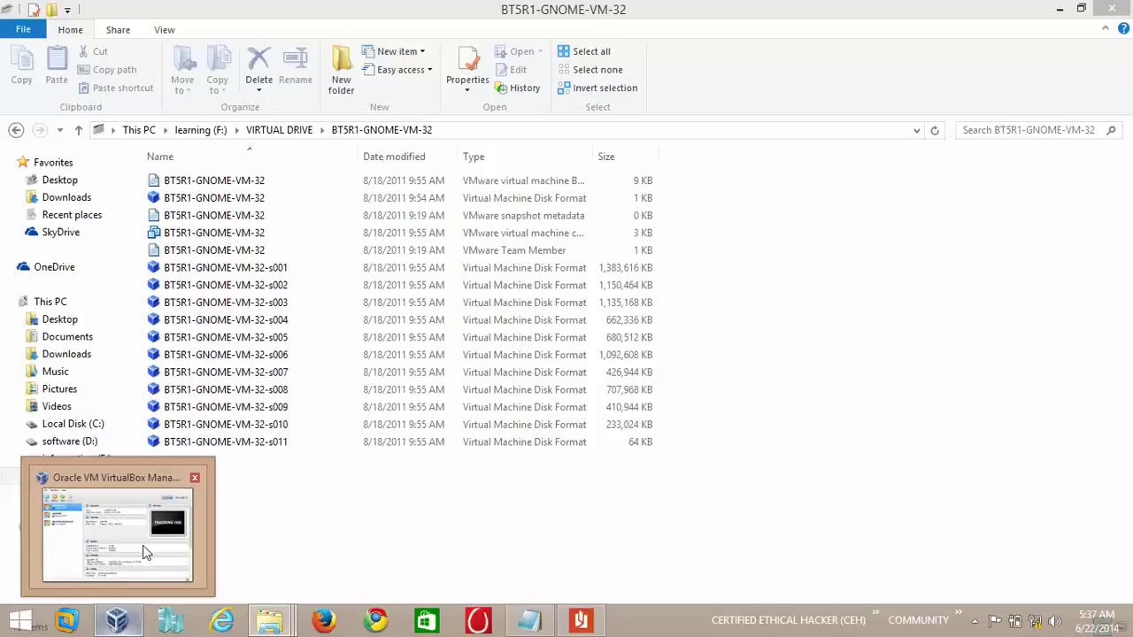
click(146, 553)
- Start a new virtual machine named BT5R1-GNOME-VM-32 with type Linux and version Debian (32 bit)
click(91, 84)
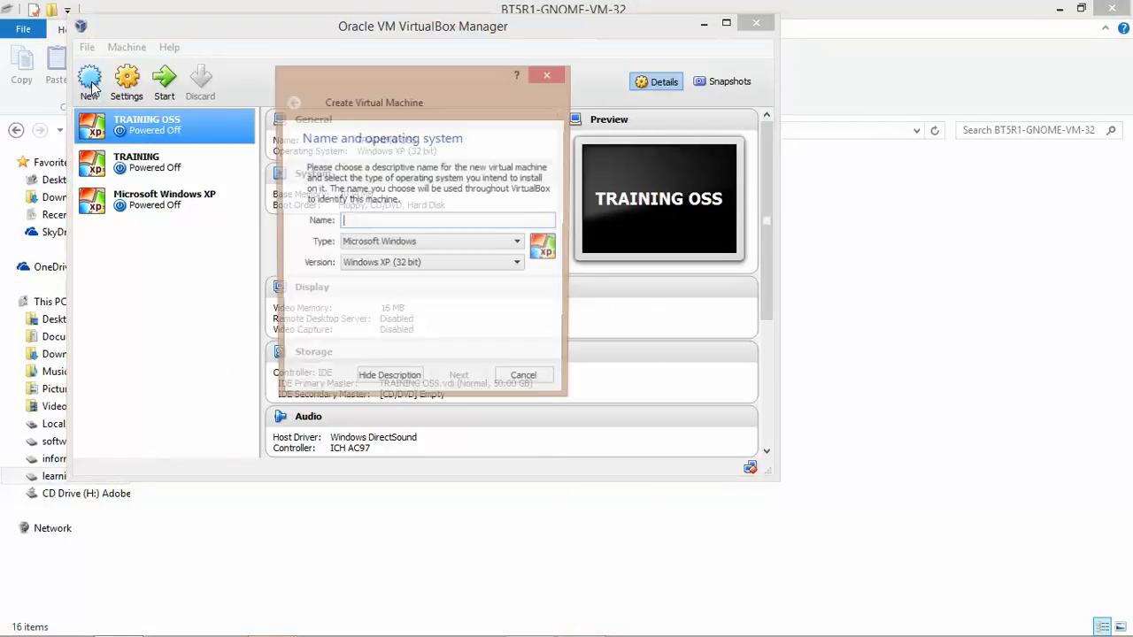
key(ctrl+v)
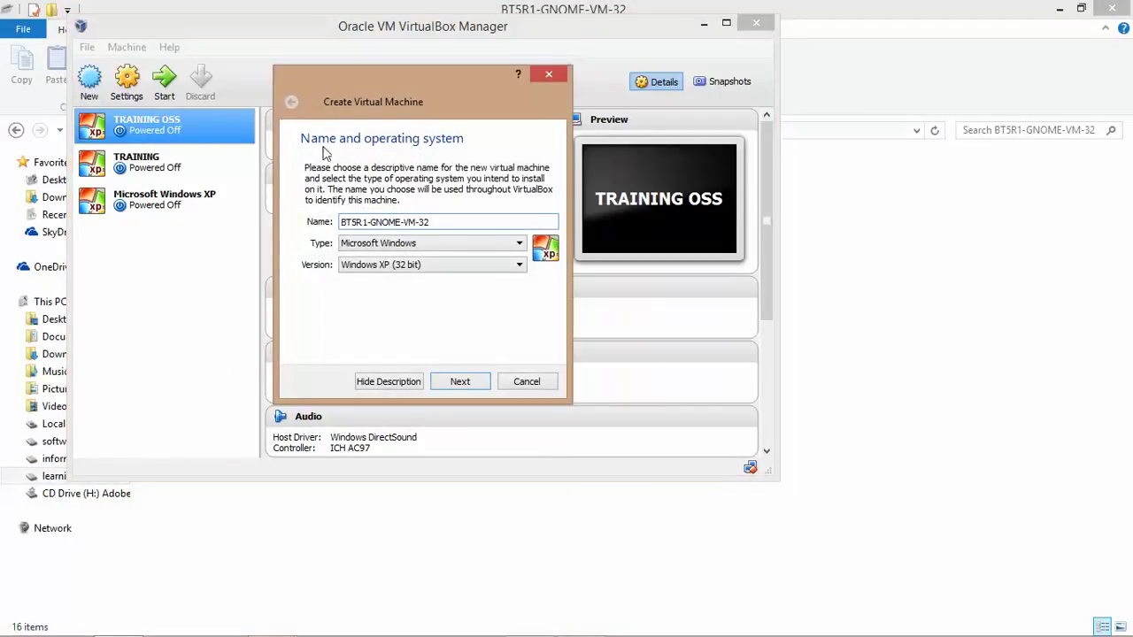
click(354, 241)
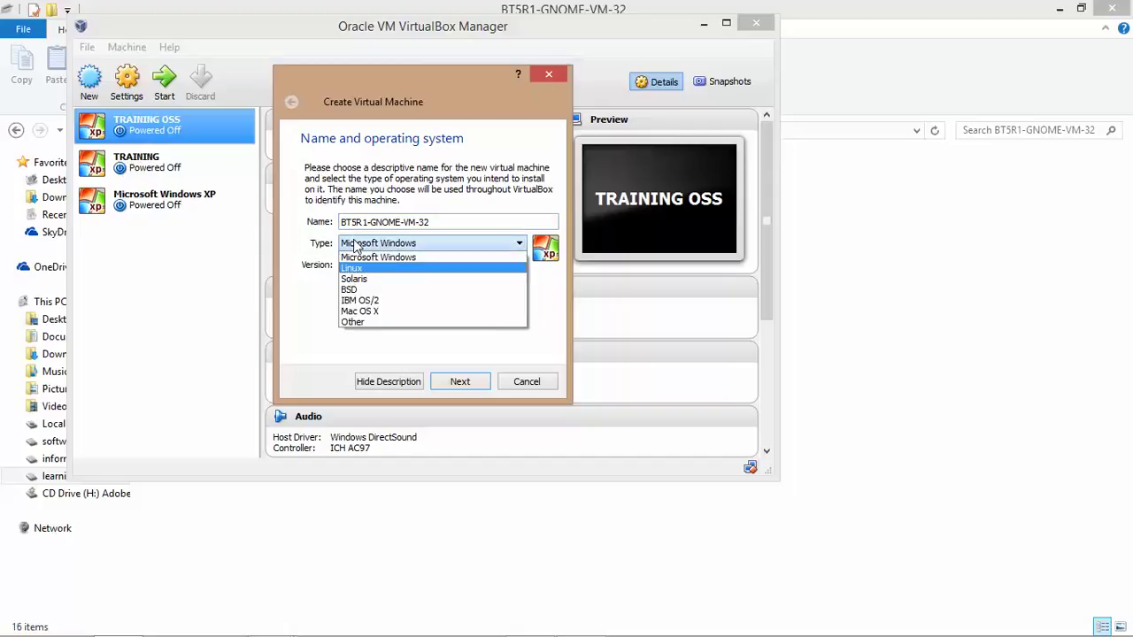
key(Return)
key(Tab)
key(d)
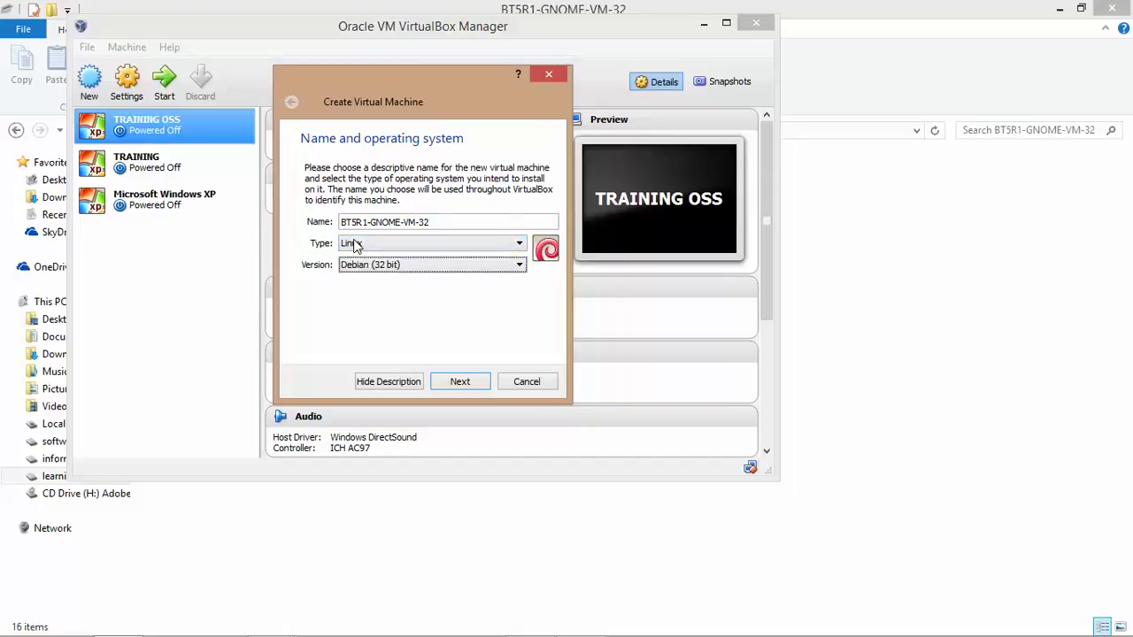
key(Return)
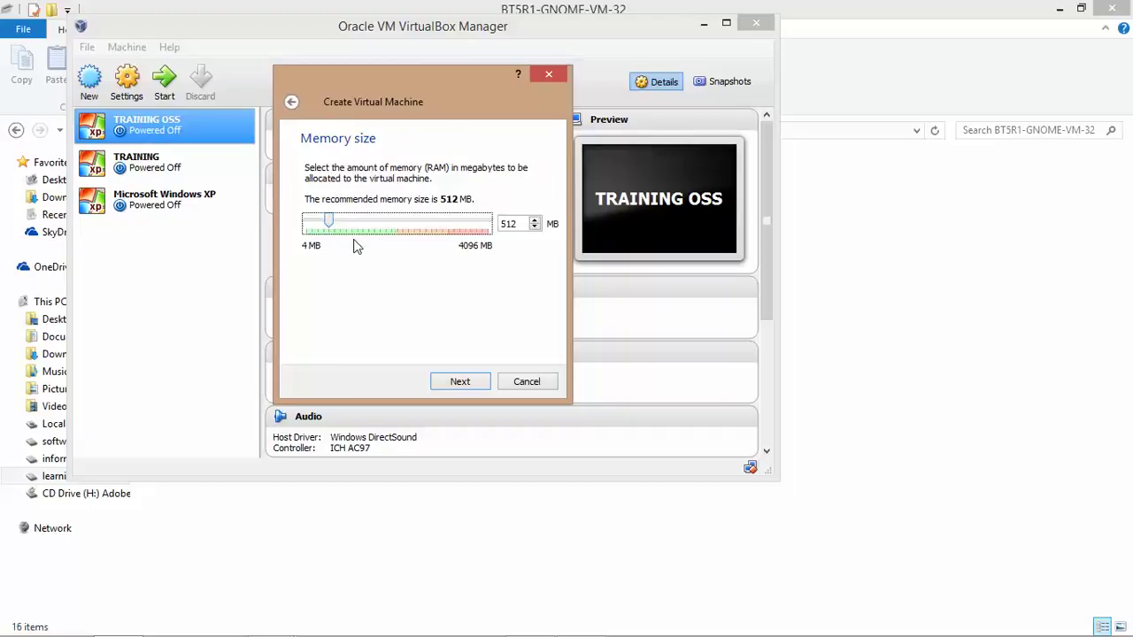
- Set the new virtual machine's memory size to 1024 MB and continue to the hard drive options
double_click(510, 221)
text(1024)
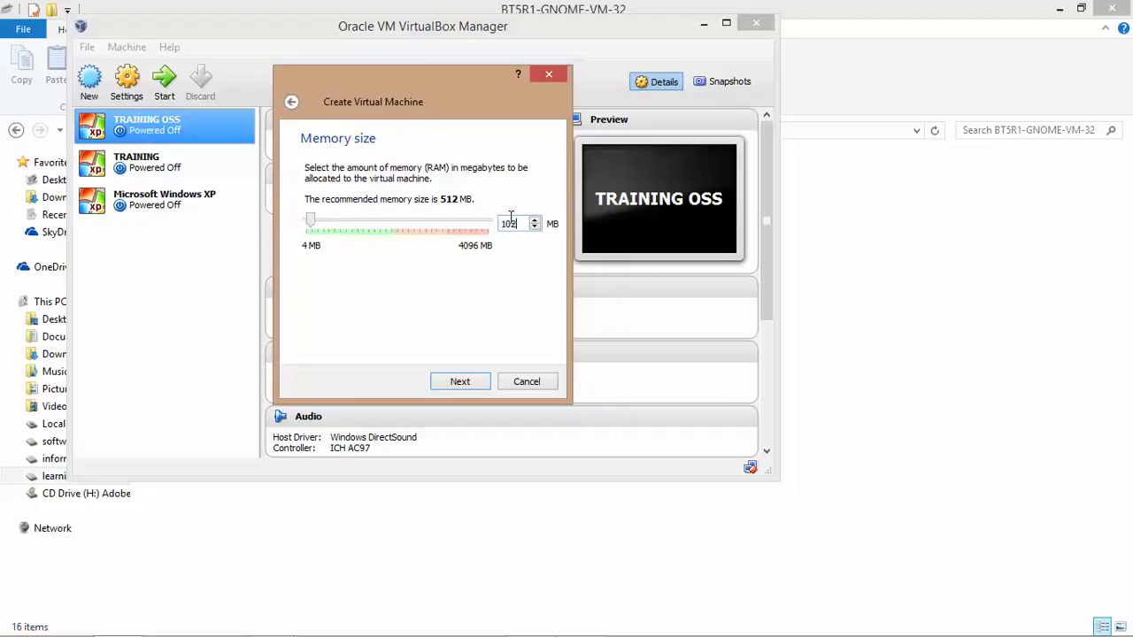
key(Return)
- Choose to use an existing virtual hard drive file and browse for it
click(462, 322)
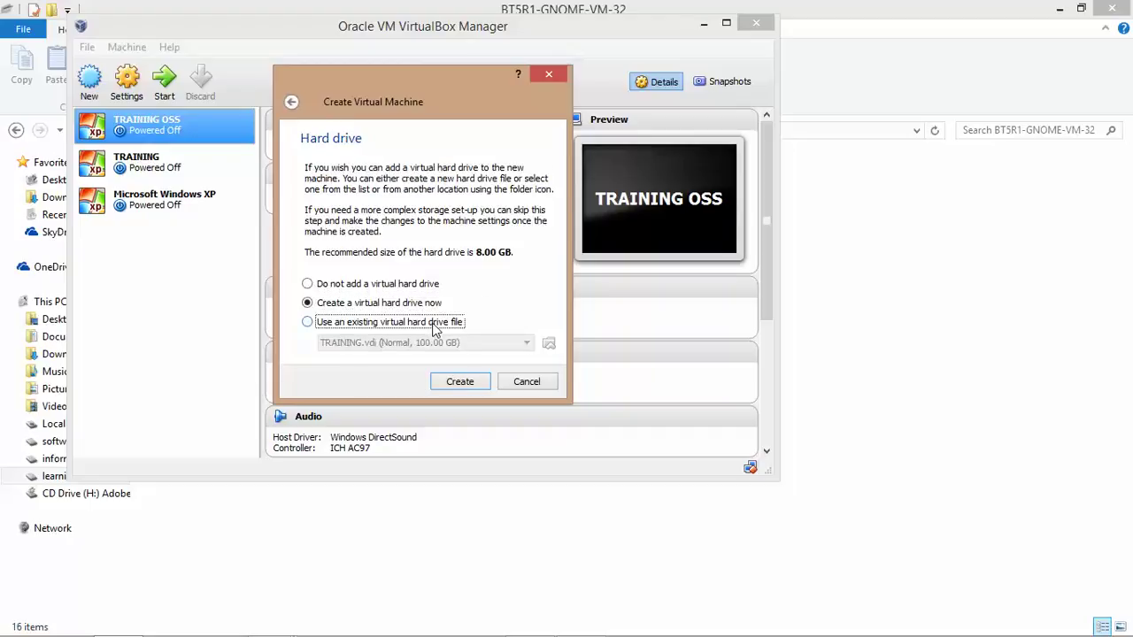
click(550, 344)
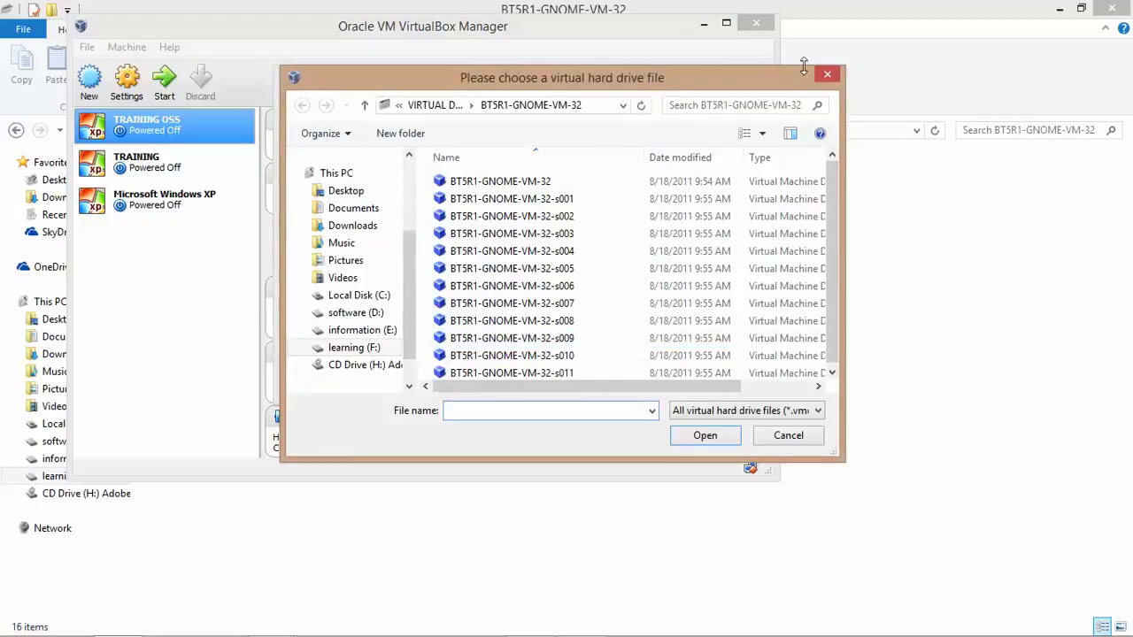
drag(722, 73, 635, 117)
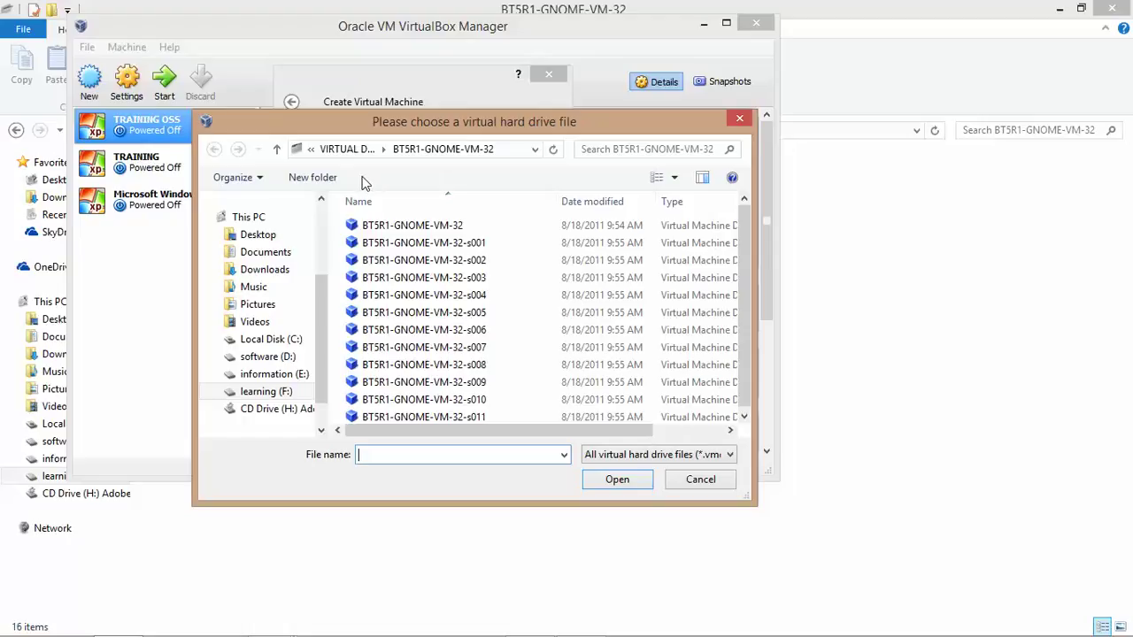
click(351, 150)
double_click(465, 244)
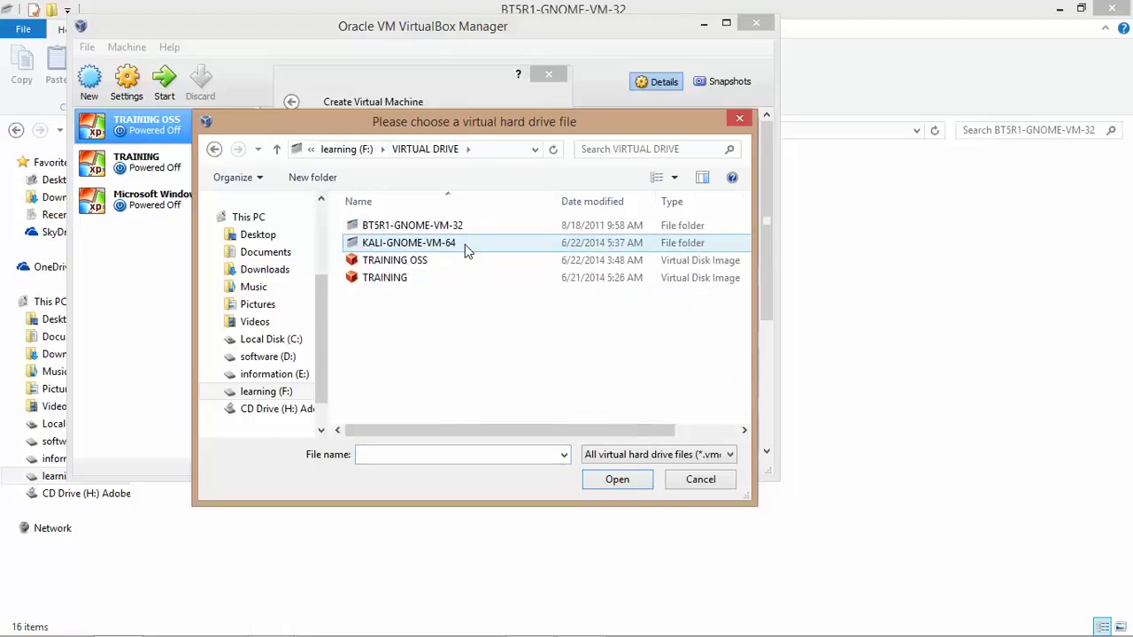
key(BackSpace)
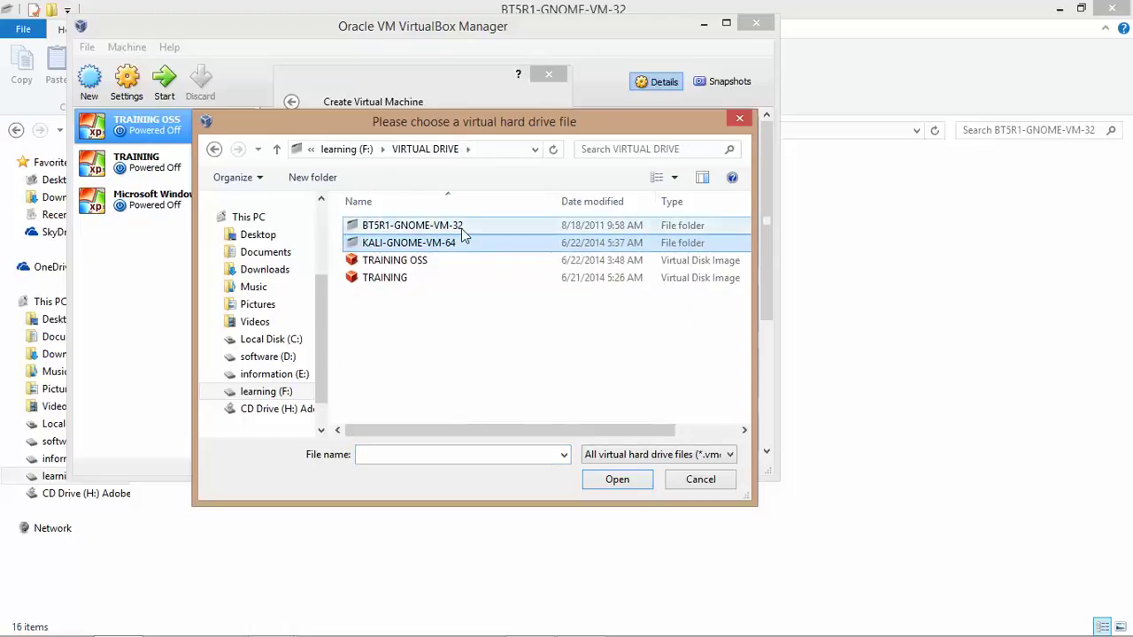
double_click(461, 228)
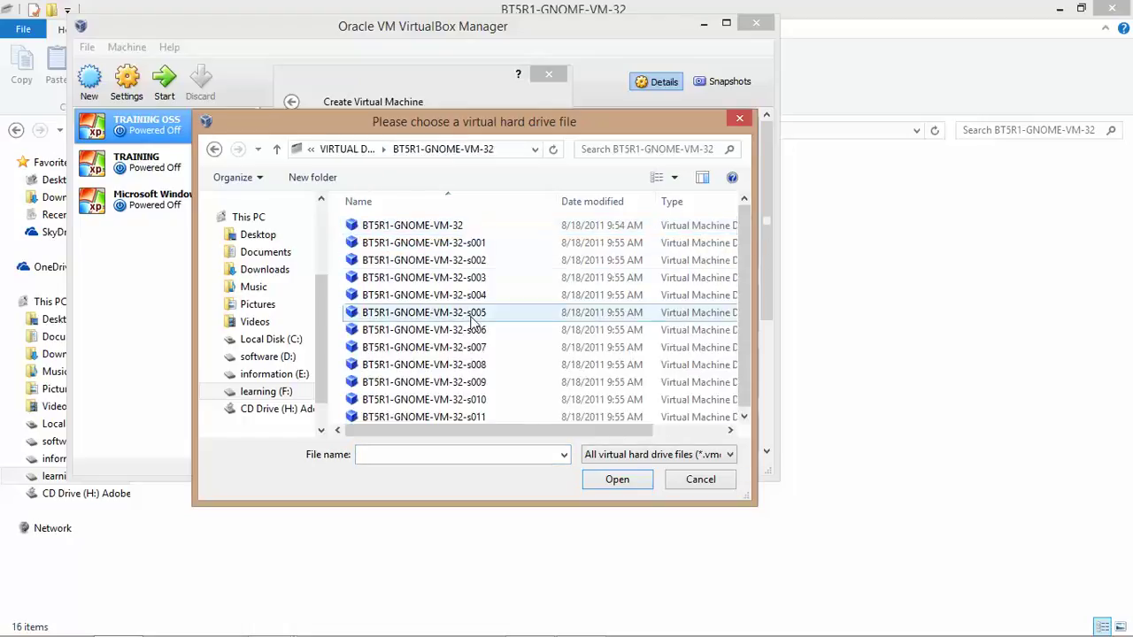
- Attach the main BT5R1-GNOME-VM-32 disk file as the hard drive and create the virtual machine
click(475, 222)
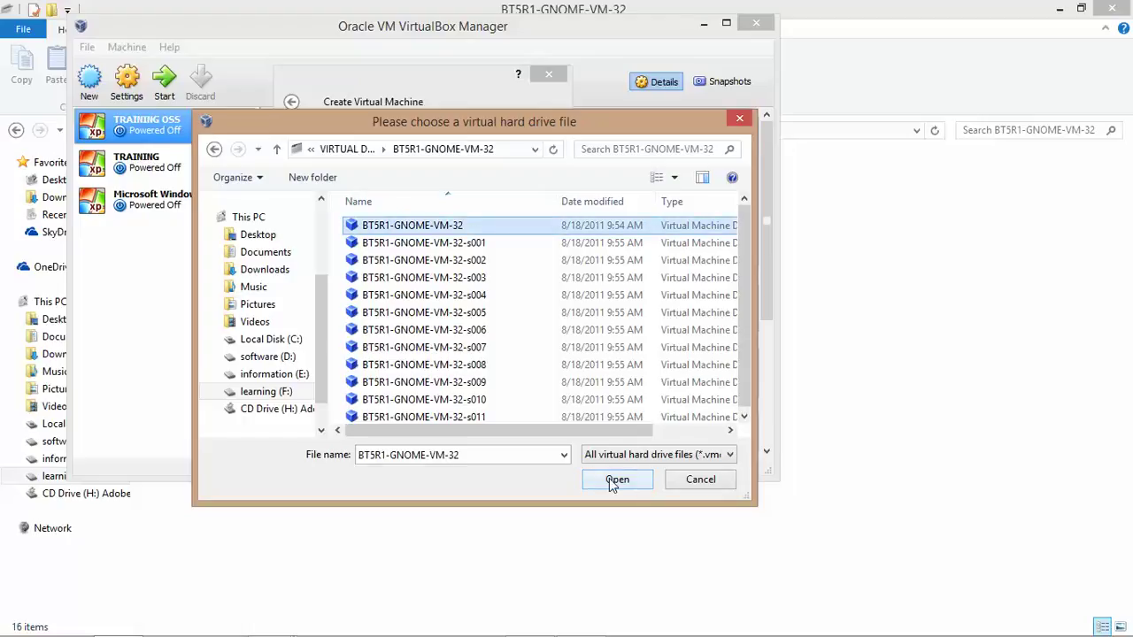
click(615, 480)
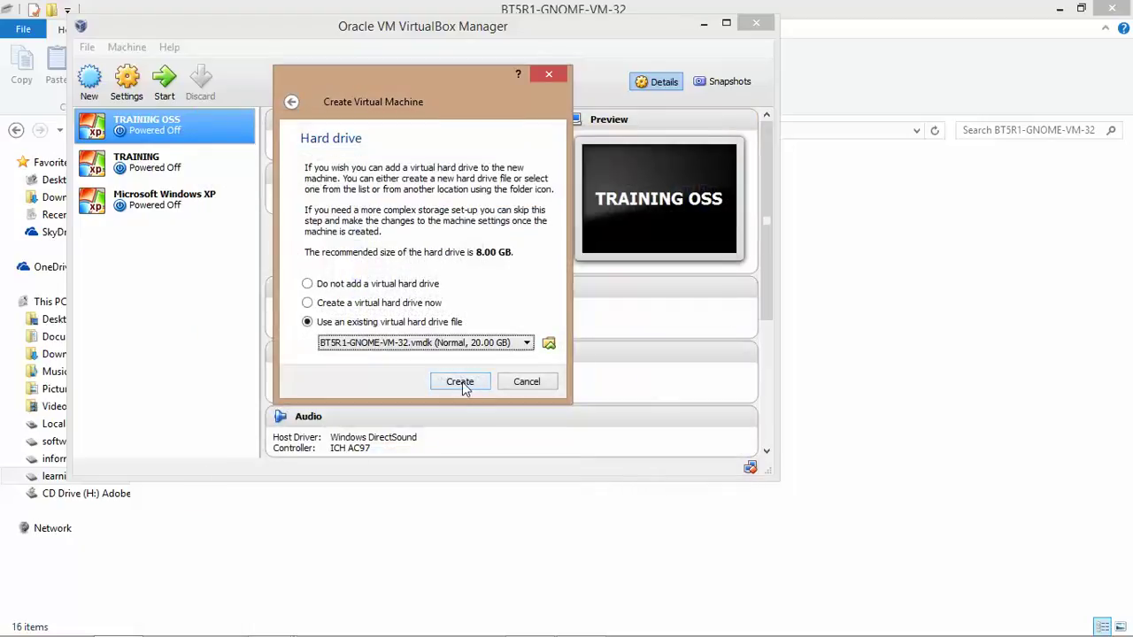
click(460, 381)
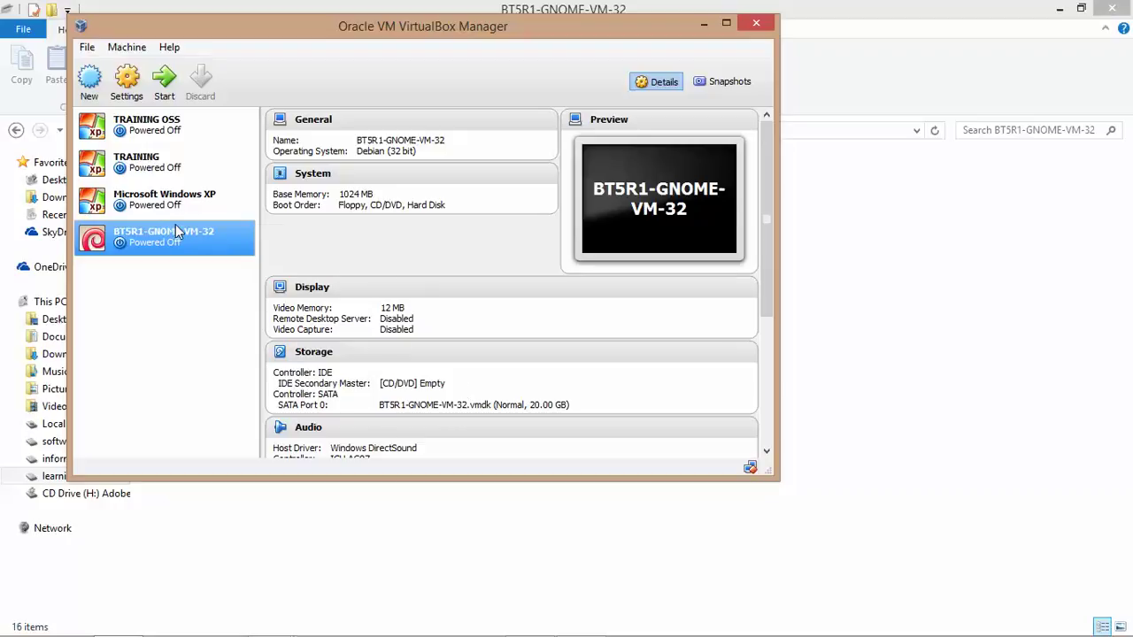
- Start the BT5R1-GNOME-VM-32 virtual machine and switch its window to full screen
right_click(177, 232)
click(249, 318)
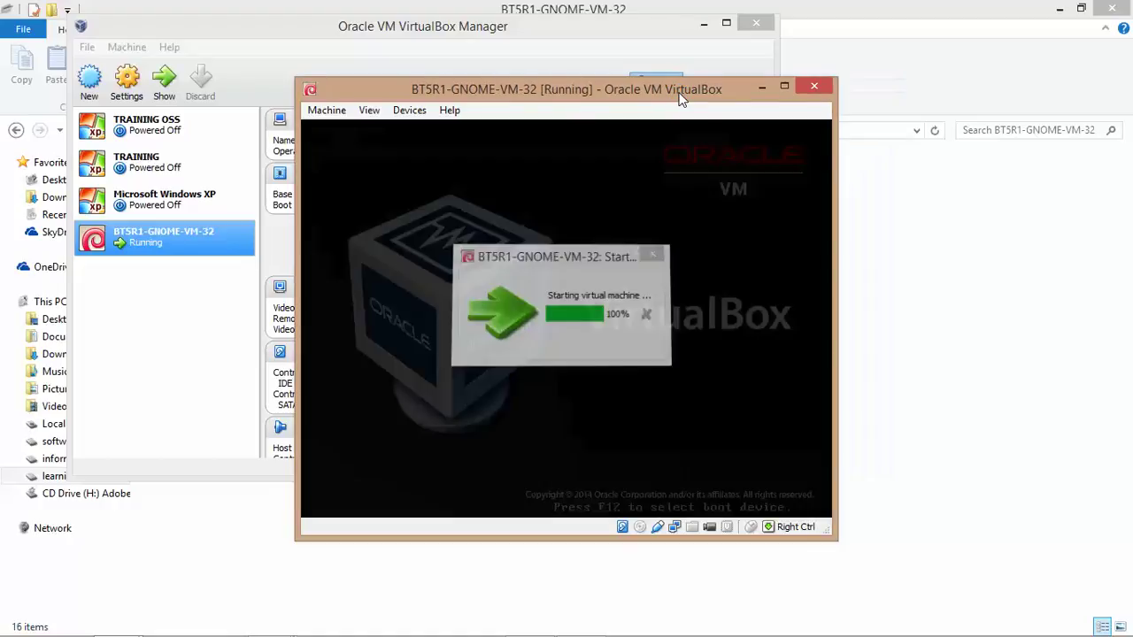
key(Control_R+f)
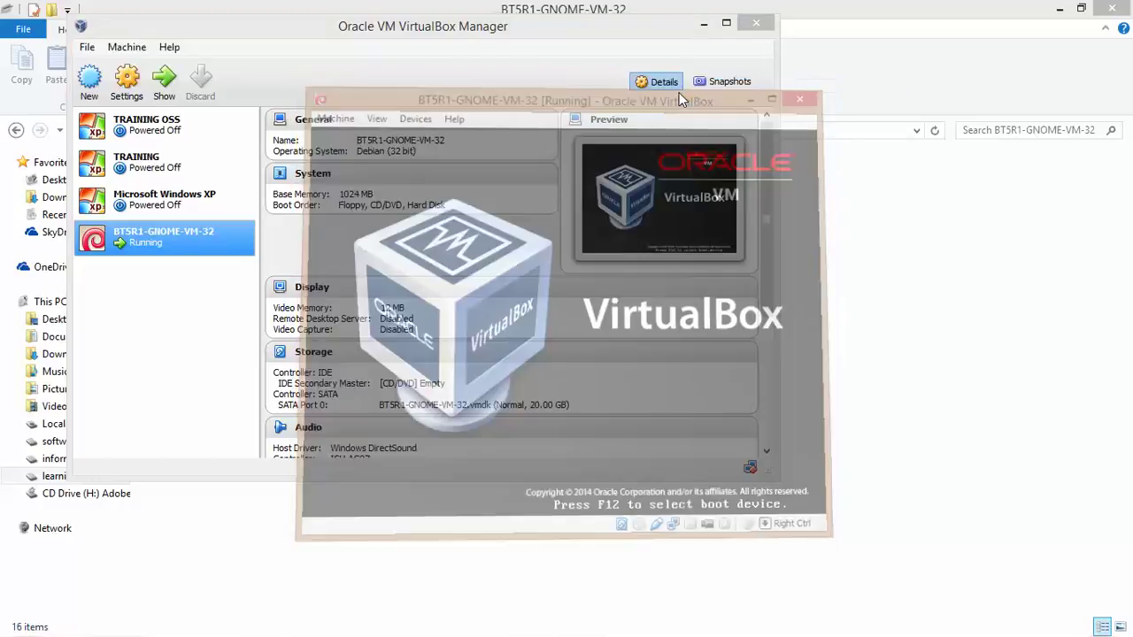